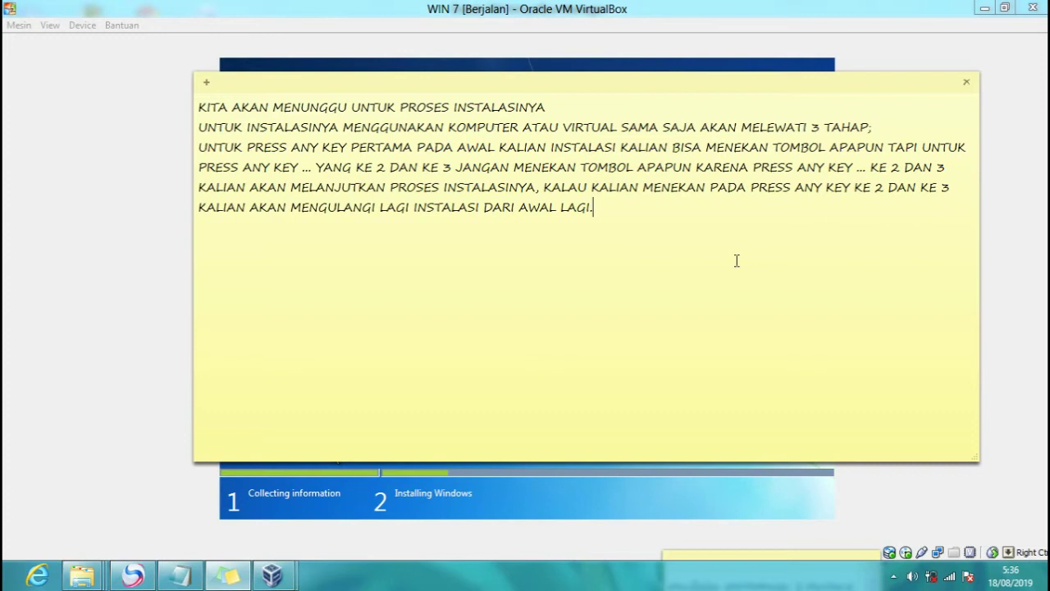
- Finish the sticky note with the words "YUK LANJUT INSTALASINYA" and switch back to the virtual machine
type("JUT INSTALASINYA")
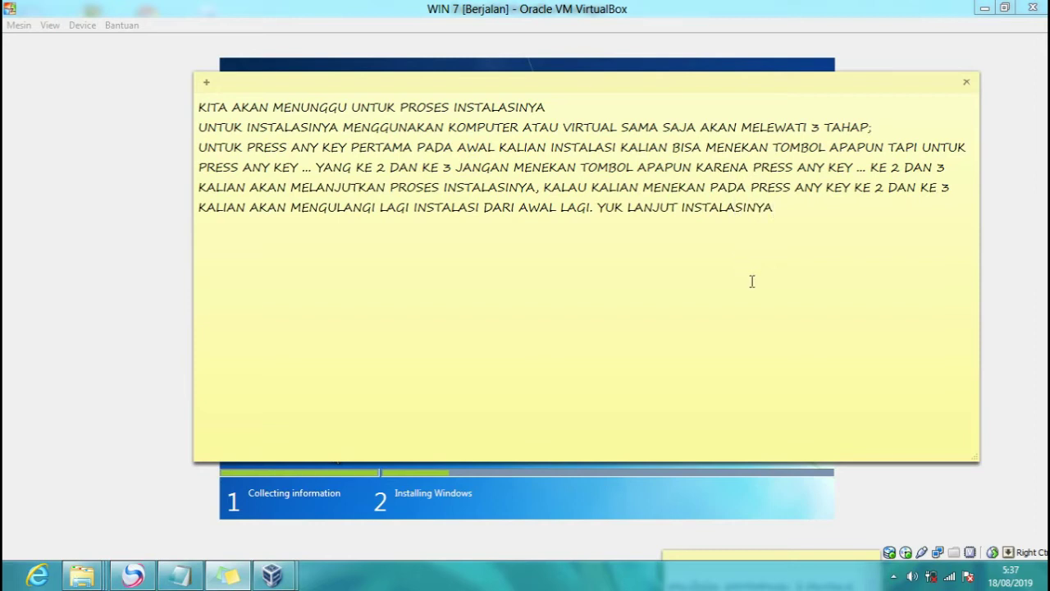
key("alt+Tab")
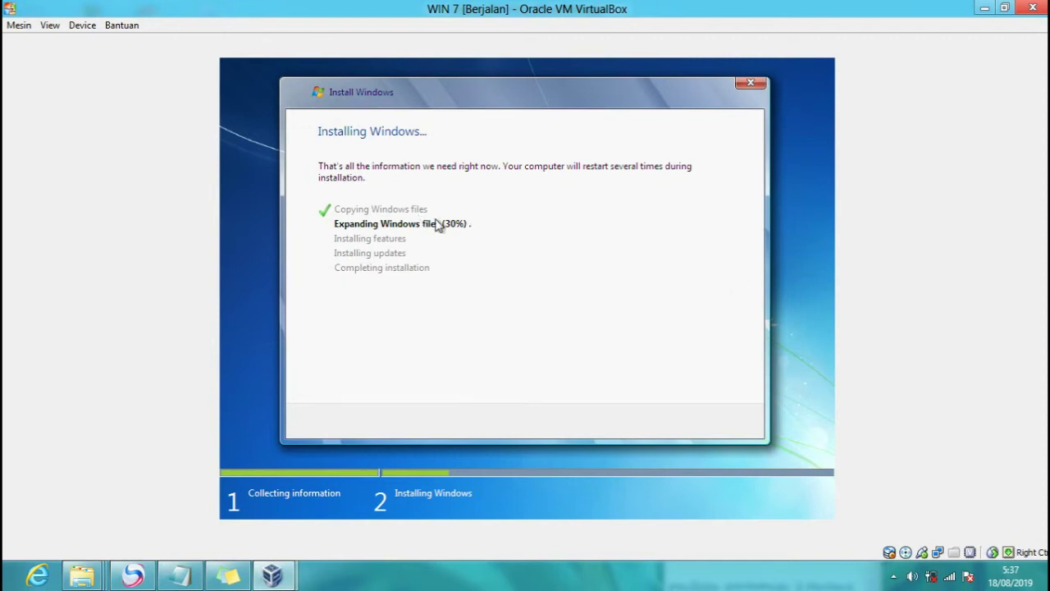
- Replace the sticky note's text with "TAHAP INI LUMAYAN MEMAKAN WAKTU JADI KALIAN BISA SIAPKAN KOPI ATAU APAPUN SAMBIL NUNGGU PROSES INSTALASINYA" and return to the virtual machine
left_click(223, 577)
key("ctrl+a")
key("BackSpace")
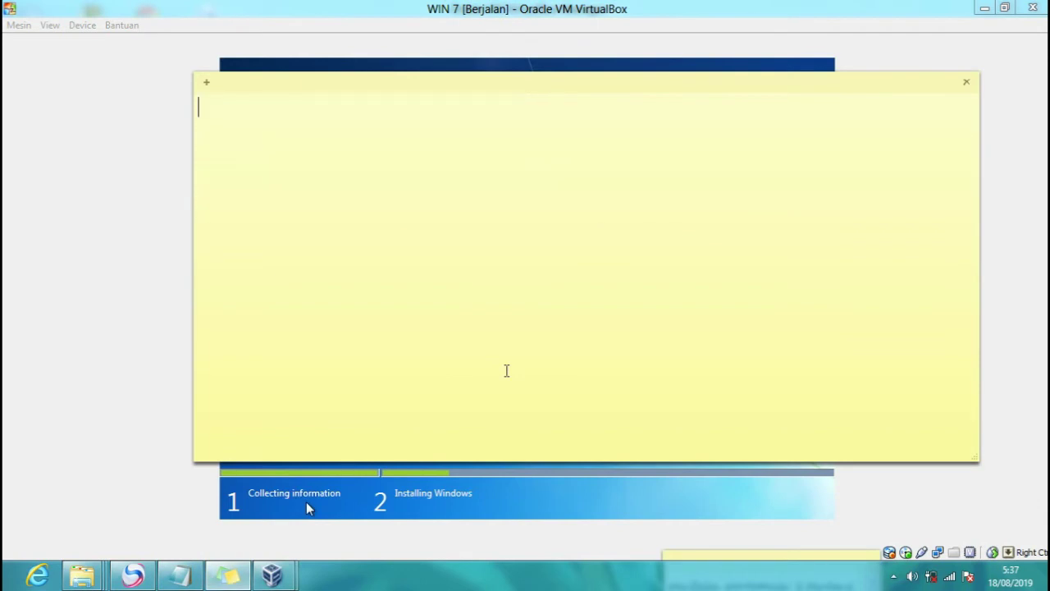
type("TAHAP INI LU")
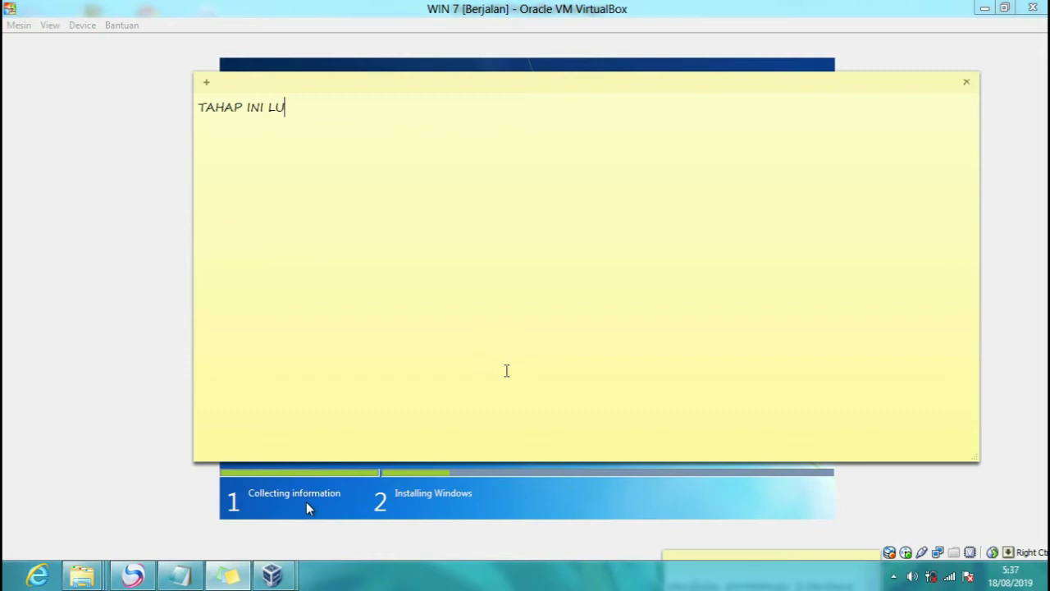
type("MAYAN MEMAKAN WAK")
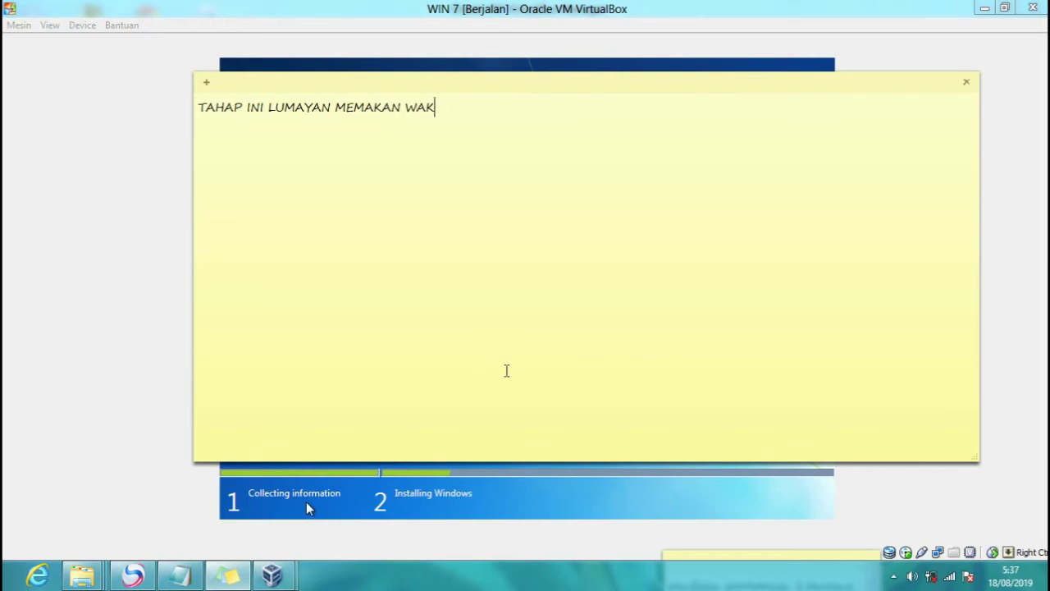
type("TU JADI KALIAN BIS")
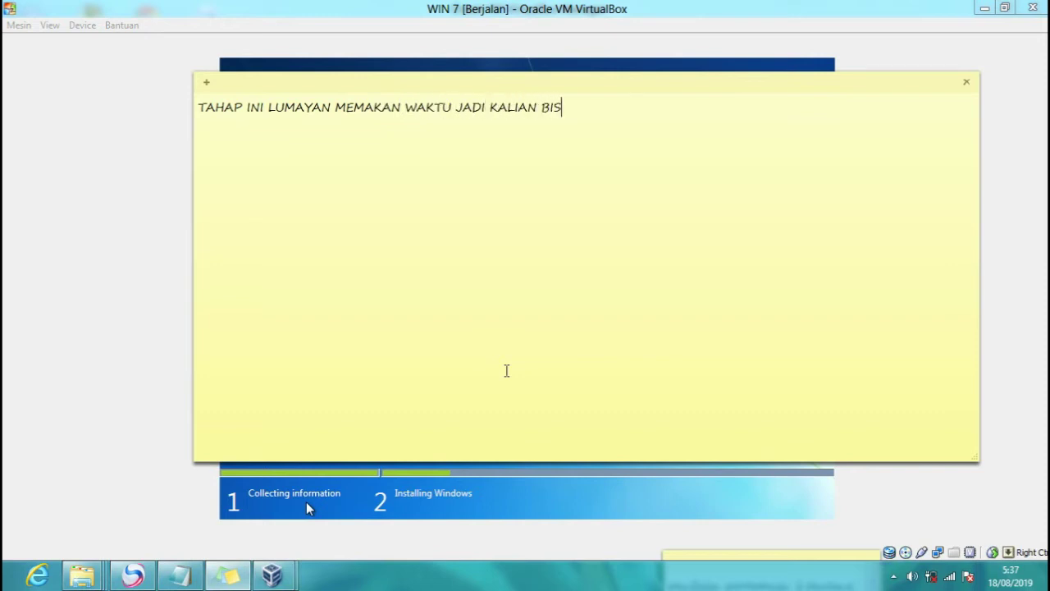
type("A SIAPKAN ")
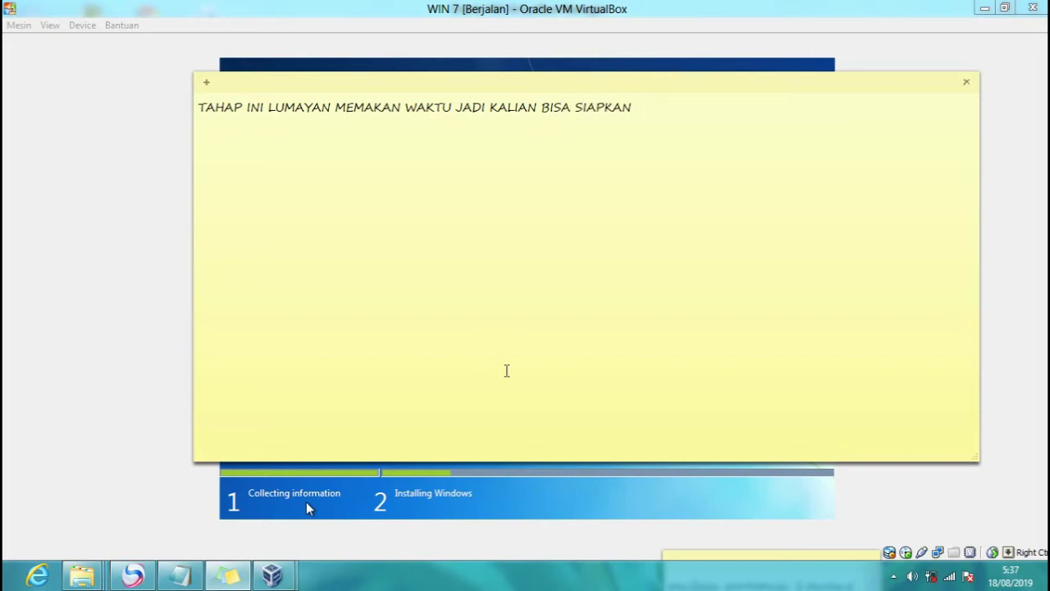
type("KOPI ATAU APAPI")
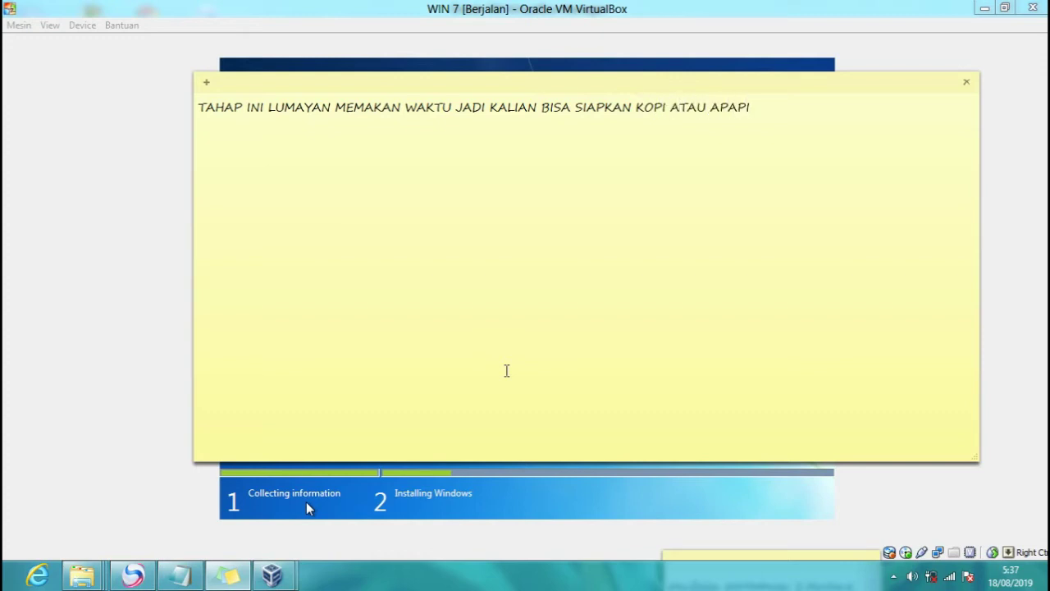
type("UN SAMBIL NUNGGU PR")
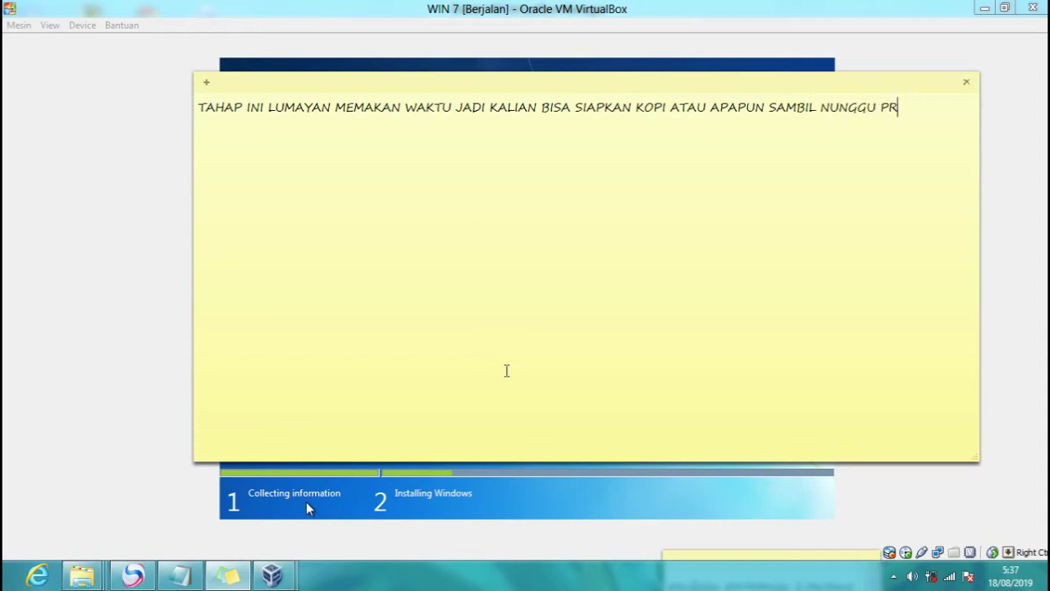
type("OSES INSTALASINYA")
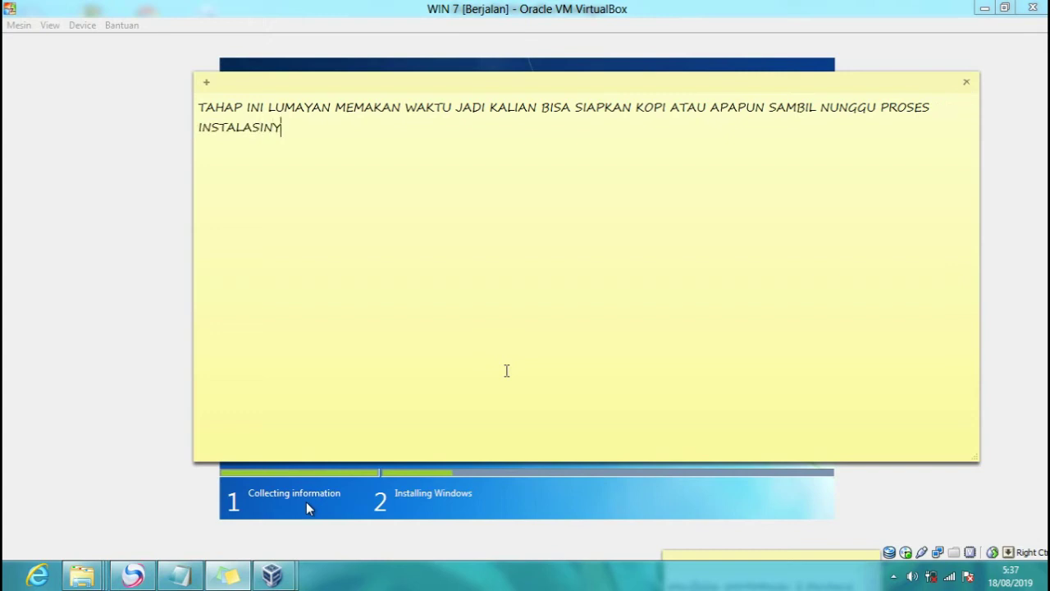
left_click(968, 501)
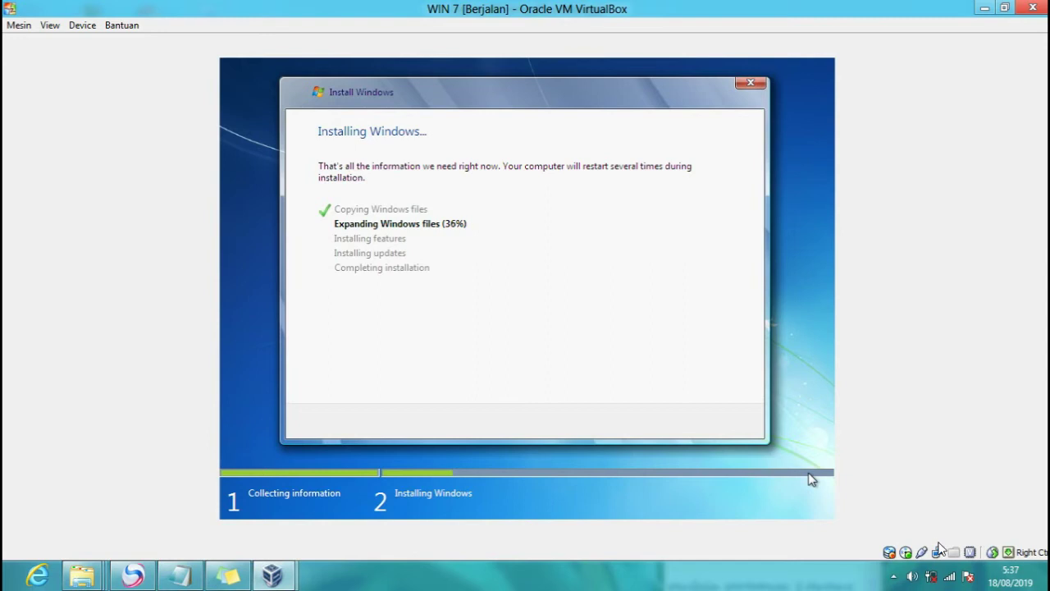
left_click(897, 576)
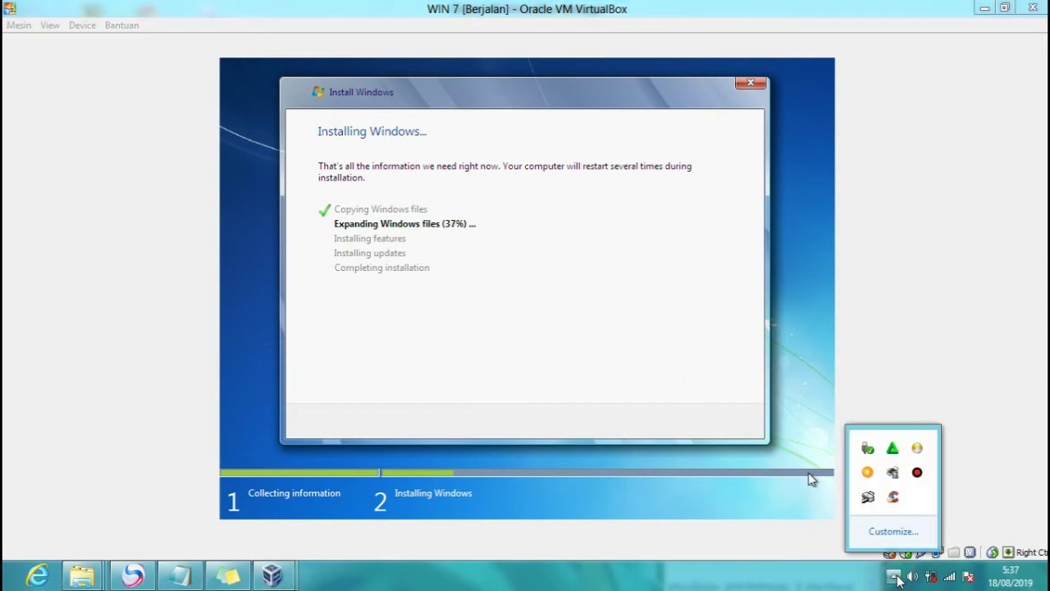
left_click(967, 316)
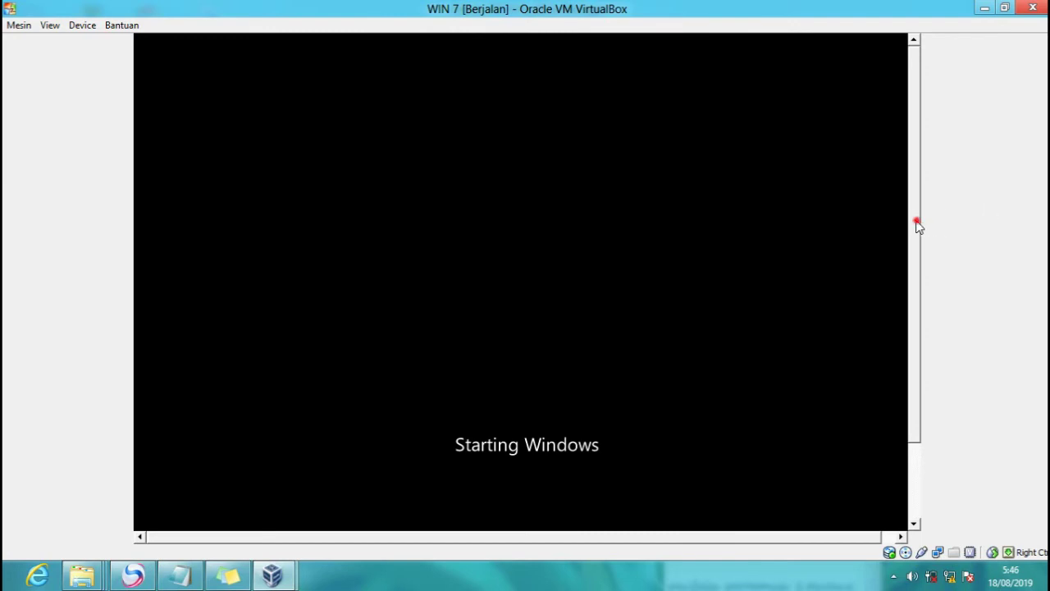
scroll(920, 335, "down", 2)
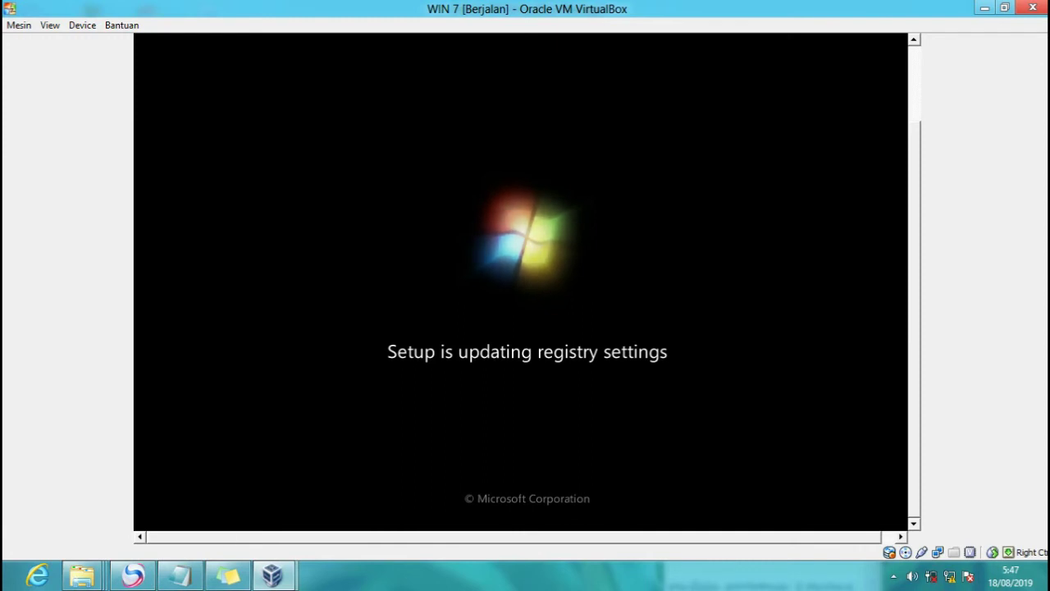
mouse_move(232, 584)
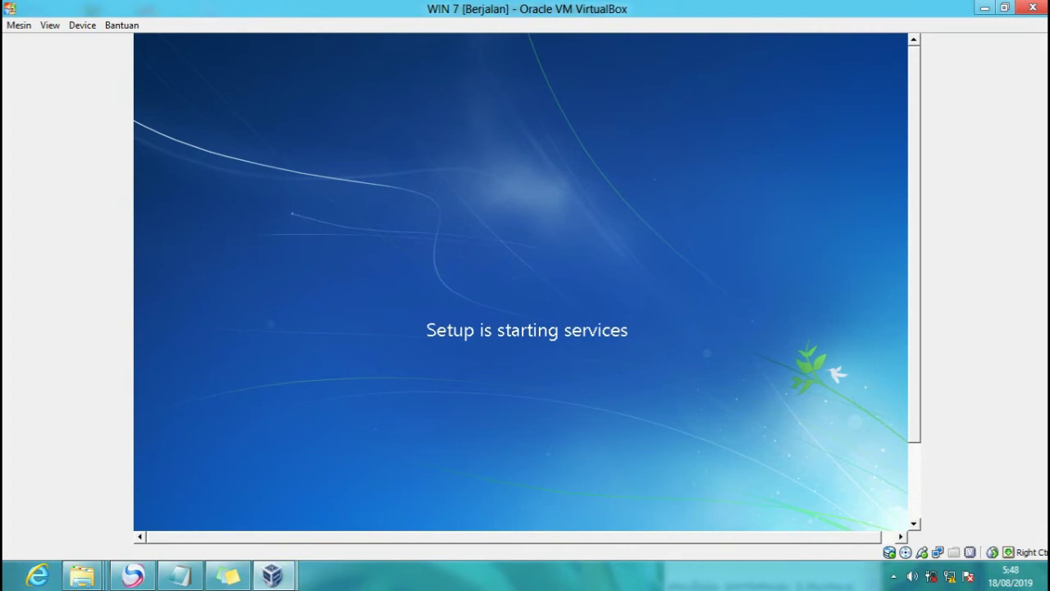
left_click(922, 237)
left_click_drag(918, 267, 916, 300)
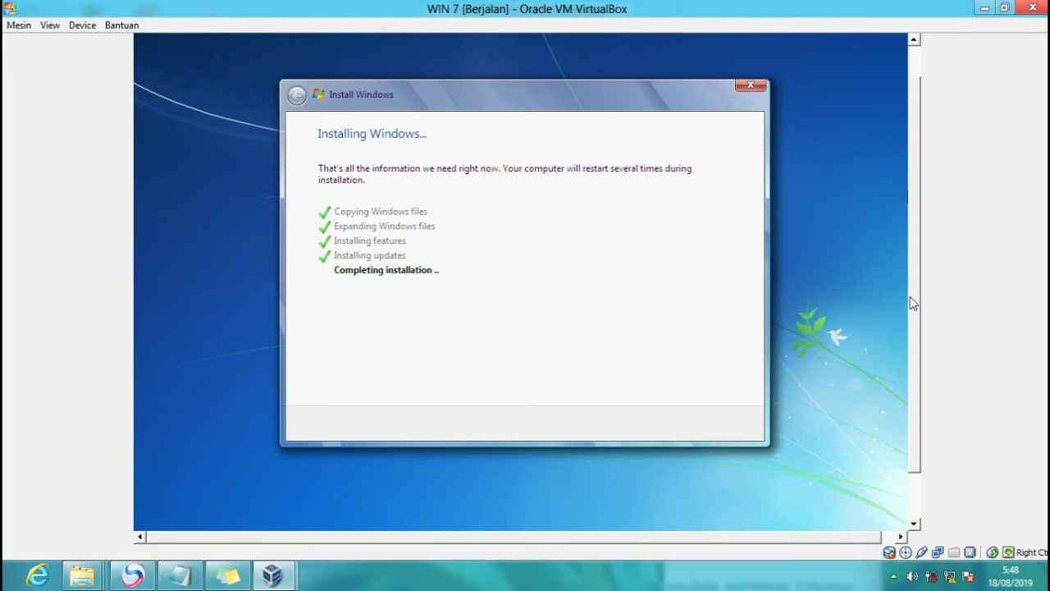
- Replace the sticky note's text with "KITA TUNGGU BENTAR LAGI UNTUK LENGKAP INSTALASINYA" and return to the virtual machine
left_click(222, 577)
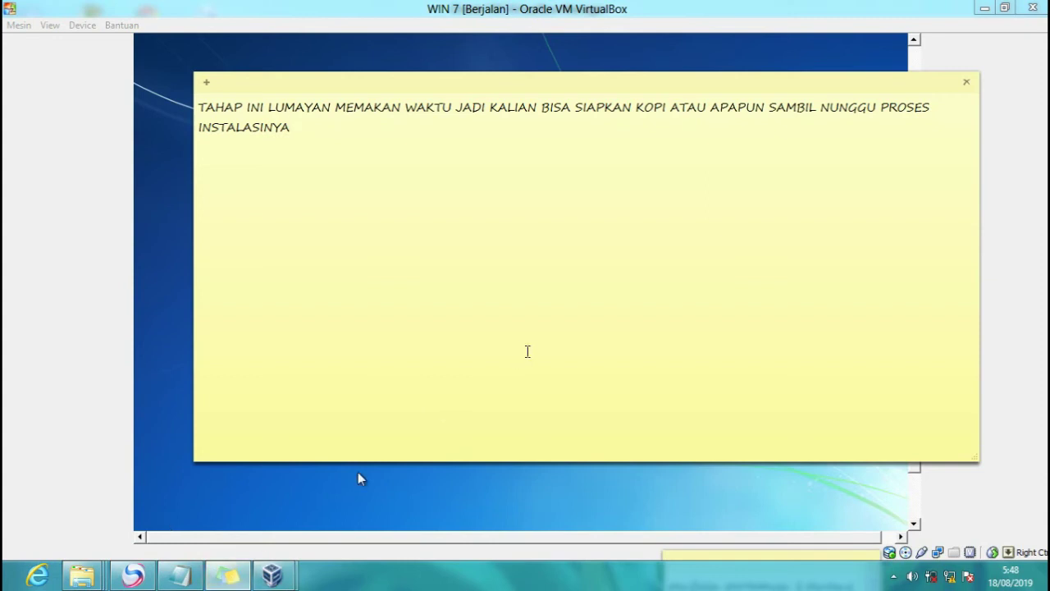
key("ctrl+a")
type("KITA TUNGGU BENA")
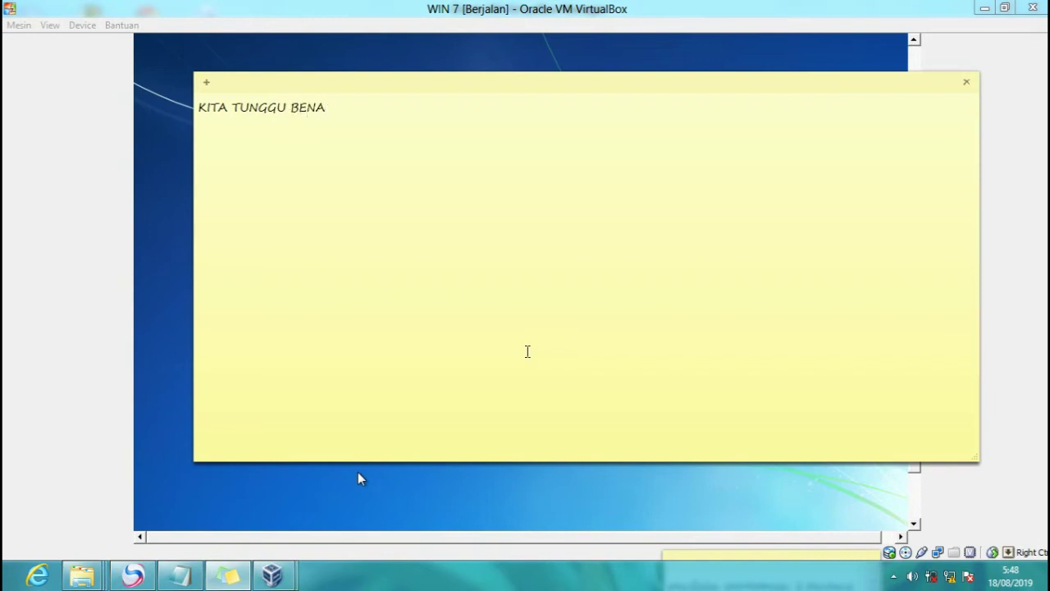
key("BackSpace")
type("TAR LAGI UNTUK")
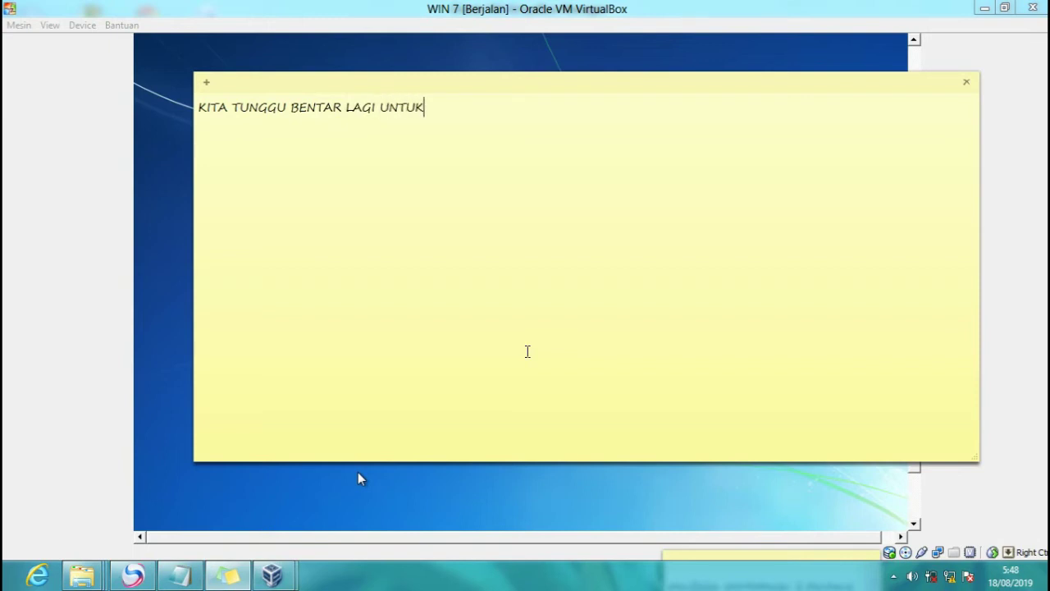
type(" LENGKAP INSTA")
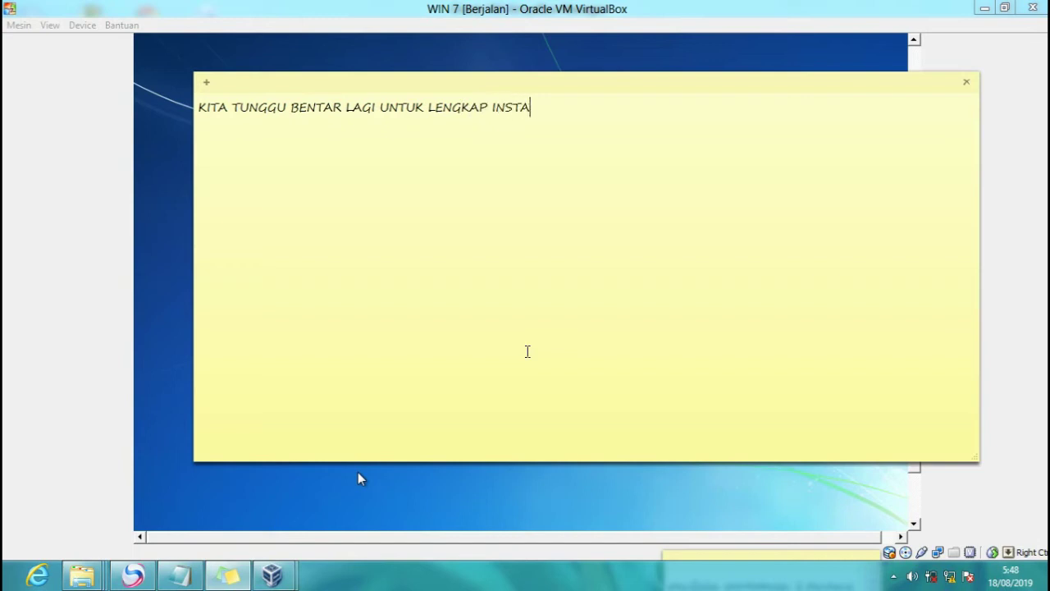
type("LASINYA")
left_click(1010, 357)
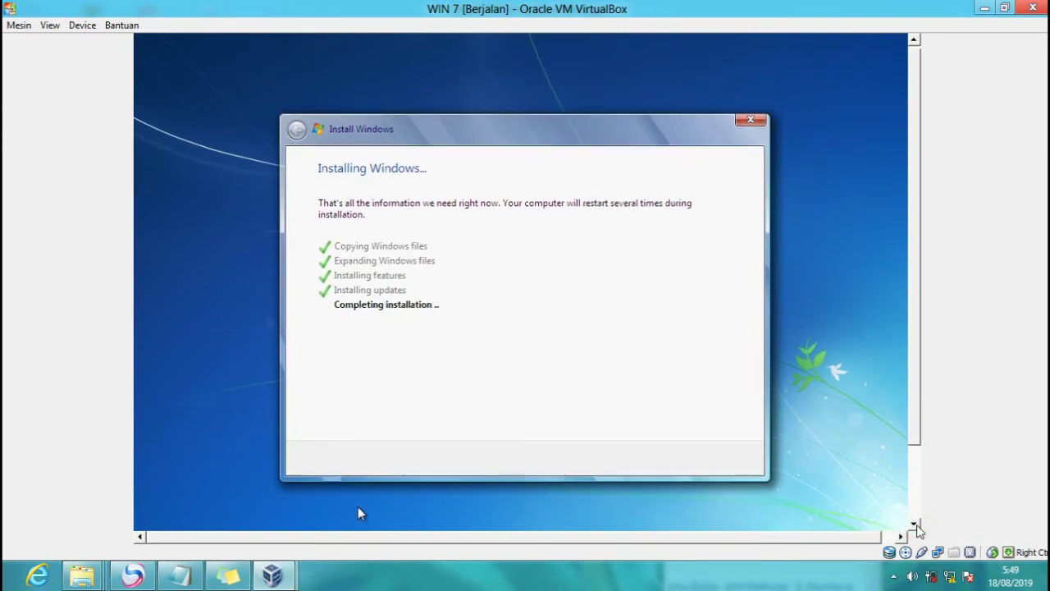
left_click(915, 525)
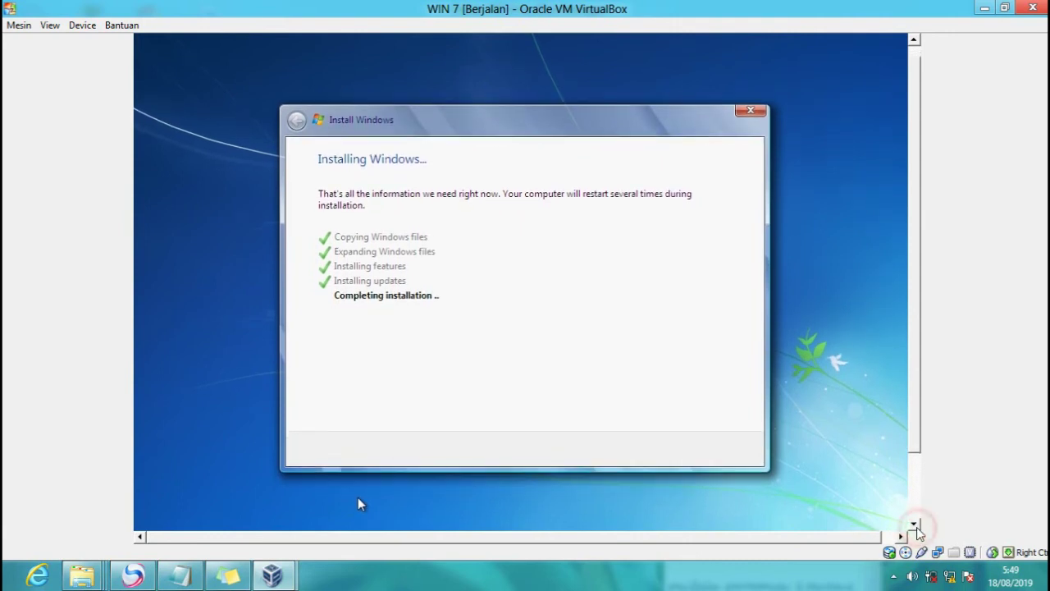
left_click(914, 525)
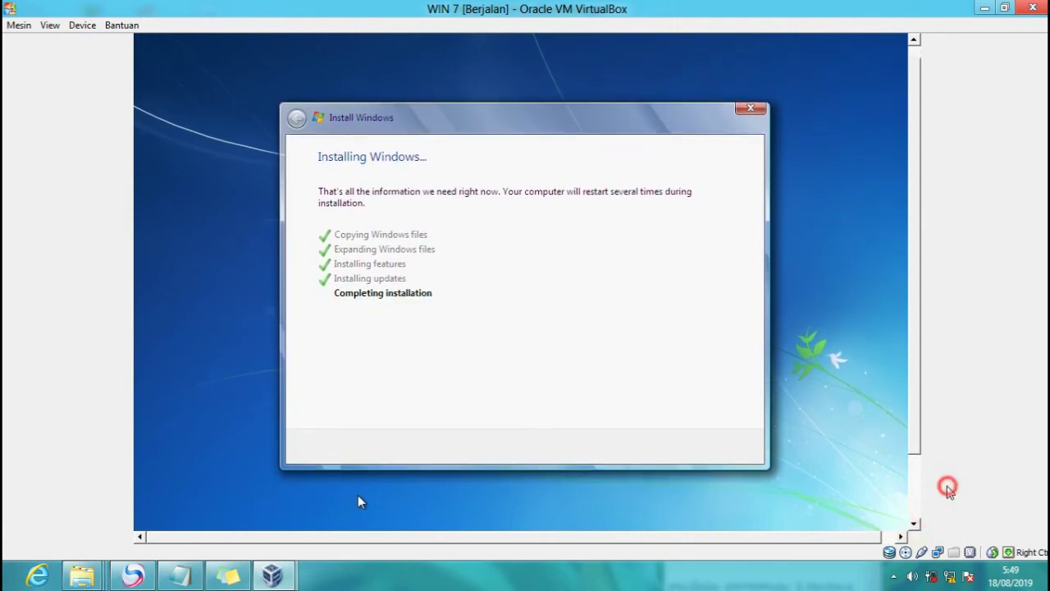
left_click(914, 524)
left_click(914, 525)
left_click(914, 525)
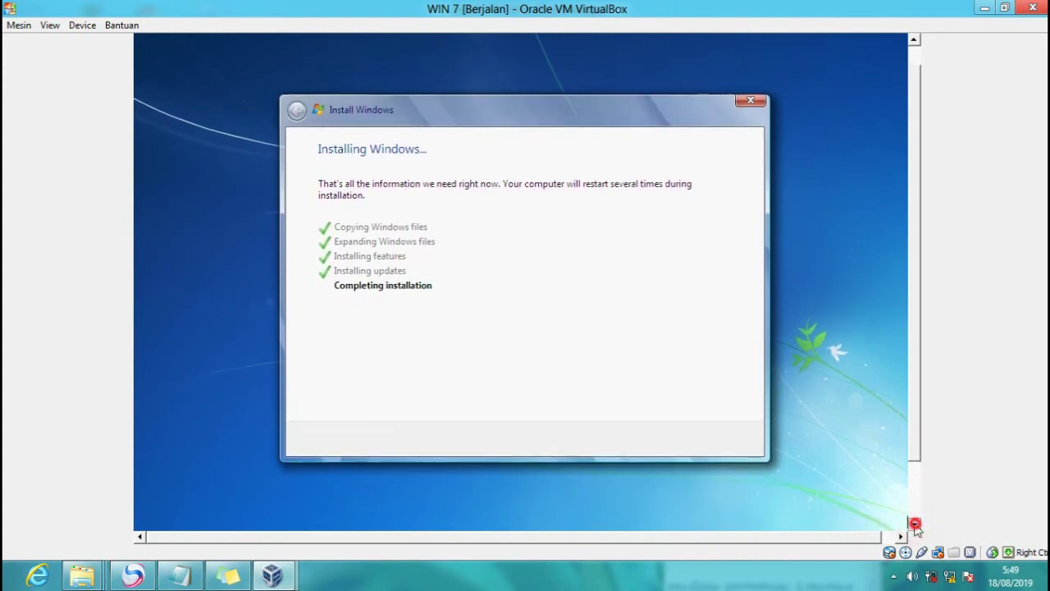
- Mute the host computer's headphone output in the volume controls
left_click(918, 582)
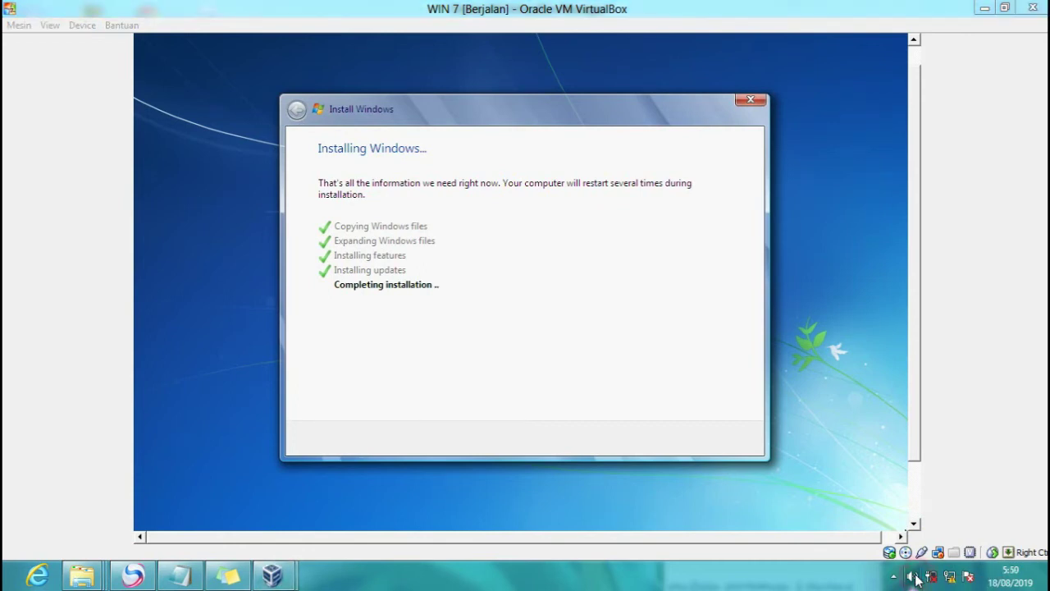
left_click(916, 578)
left_click(916, 577)
left_click(911, 574)
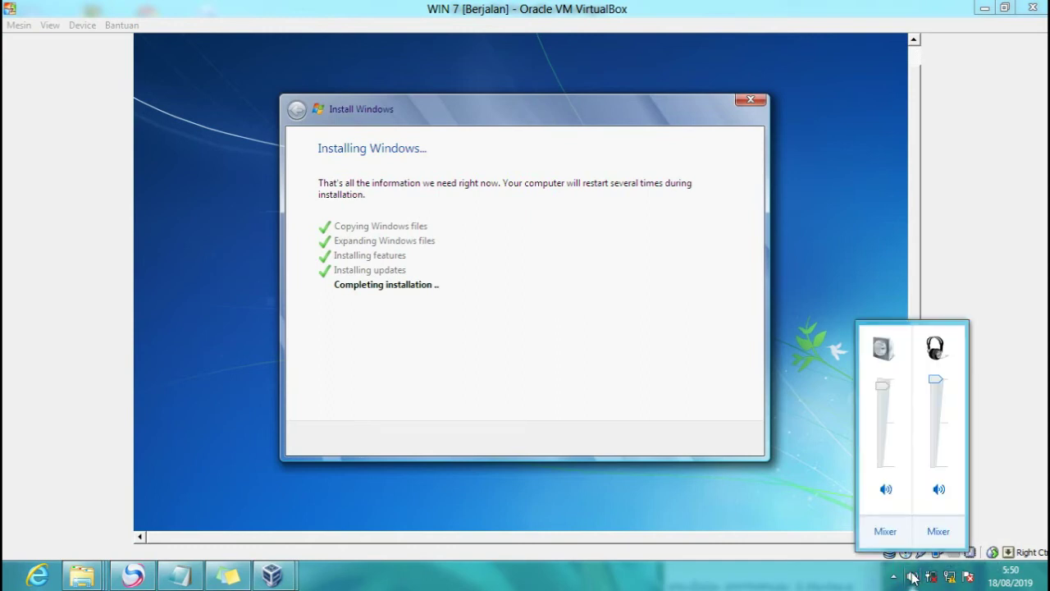
left_click(940, 490)
left_click(941, 489)
left_click(945, 489)
left_click(895, 577)
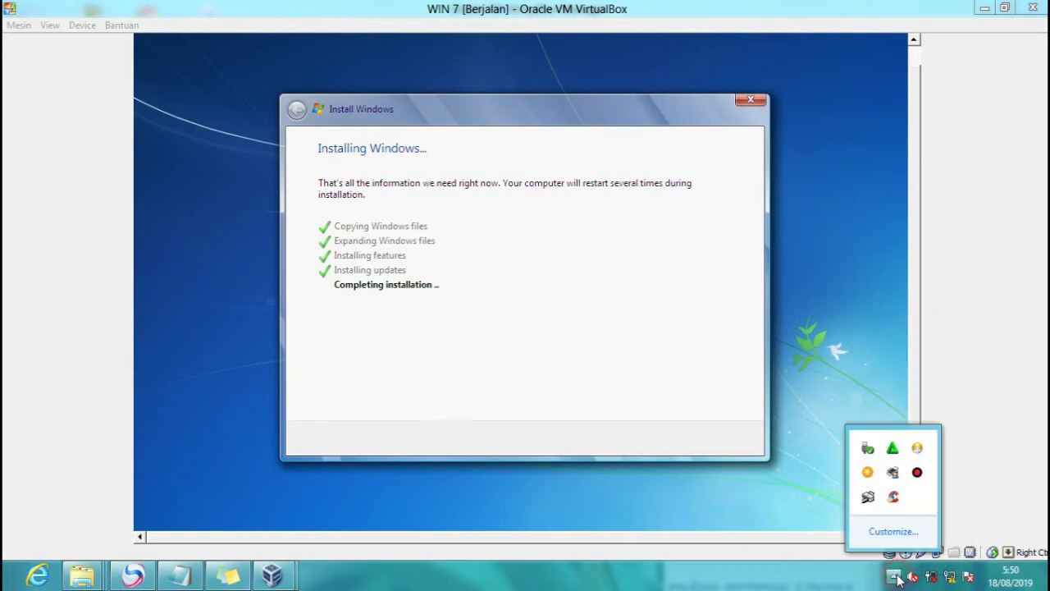
left_click(919, 473)
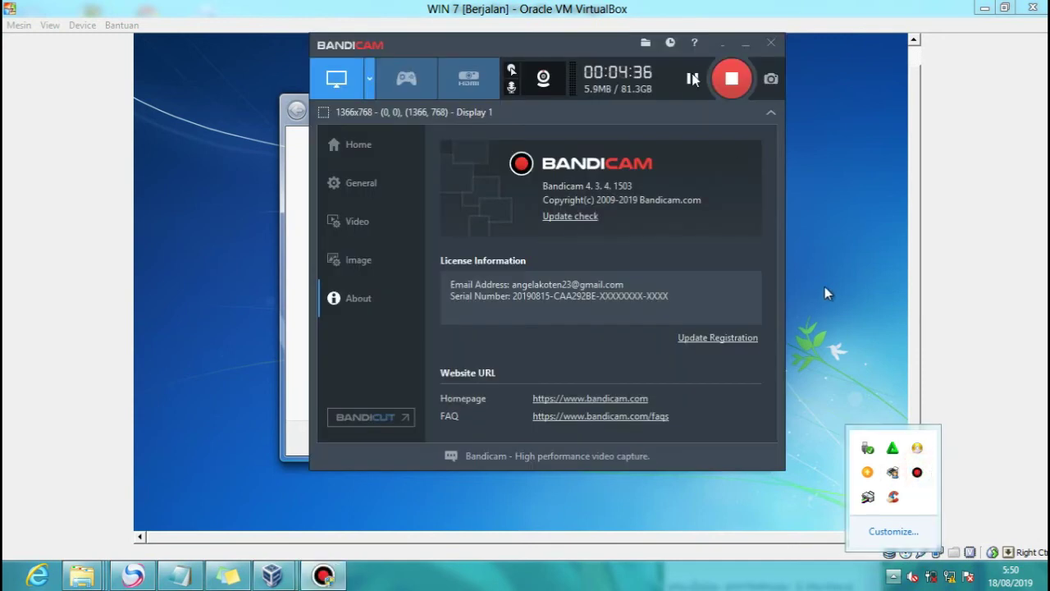
left_click(693, 78)
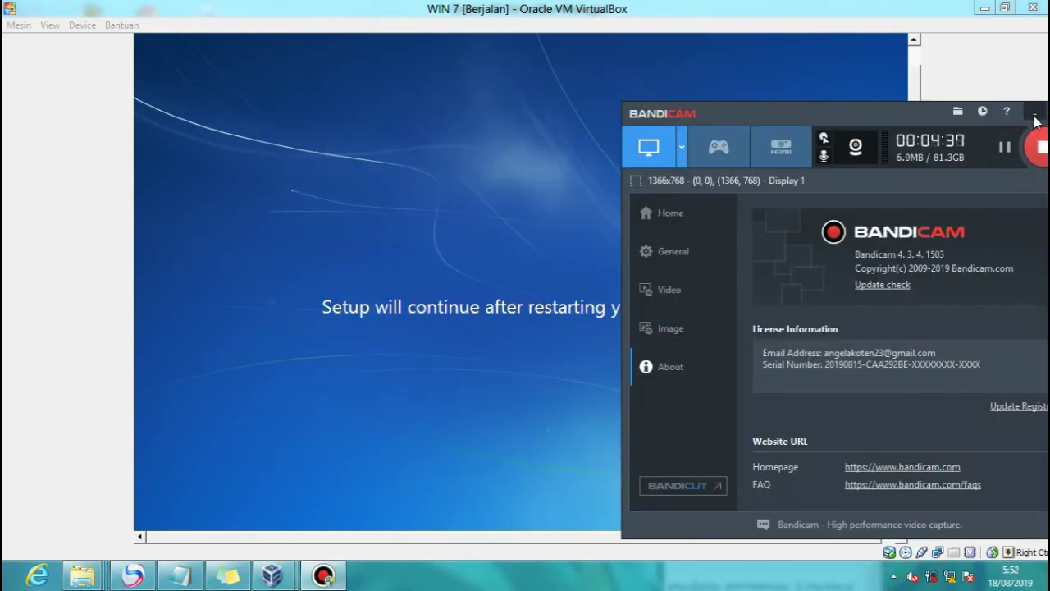
left_click(1032, 122)
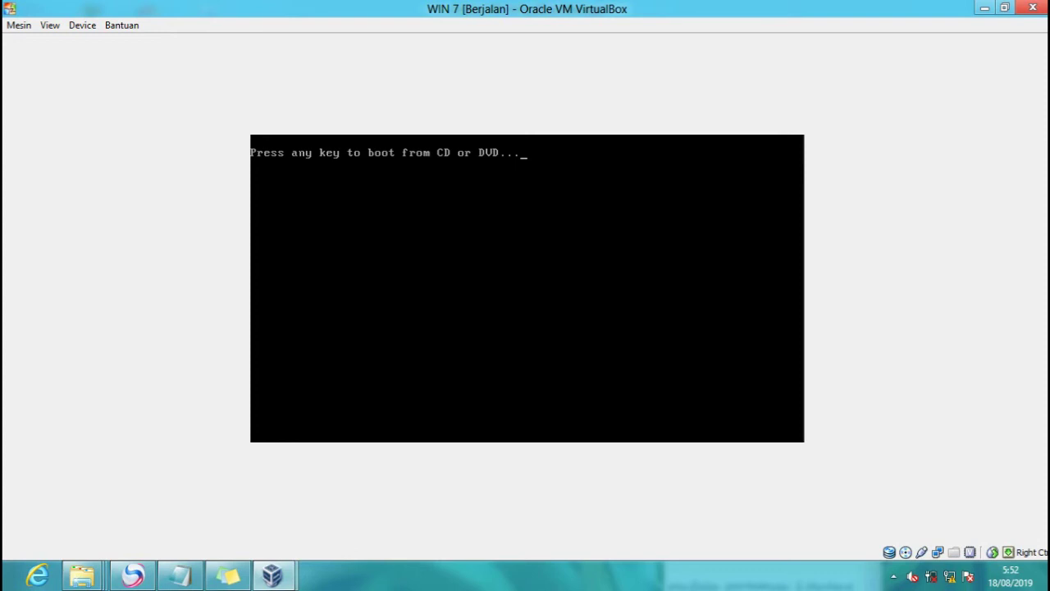
key("Return")
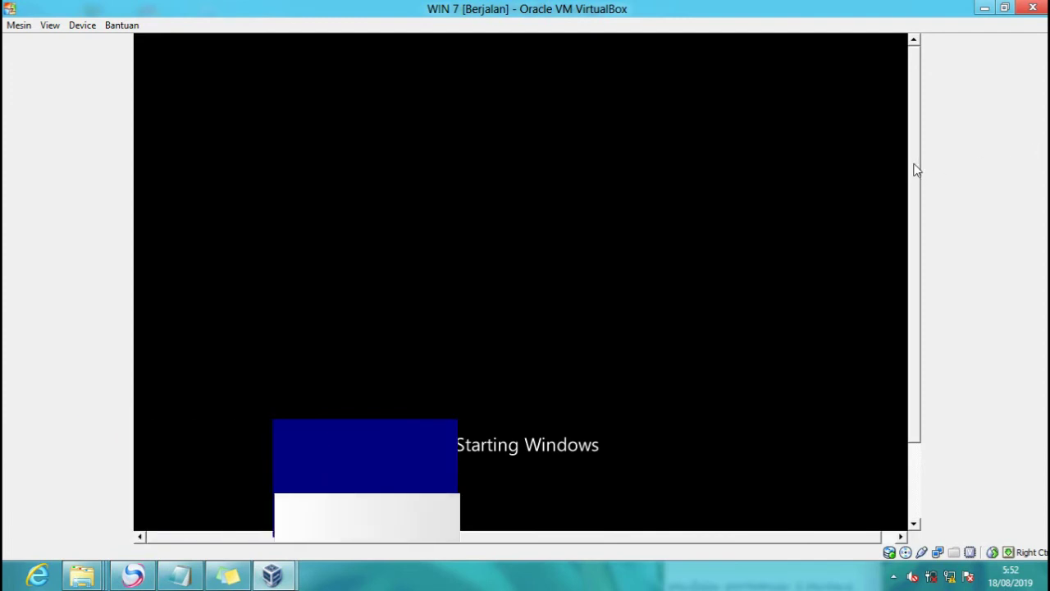
left_click_drag(919, 186, 920, 214)
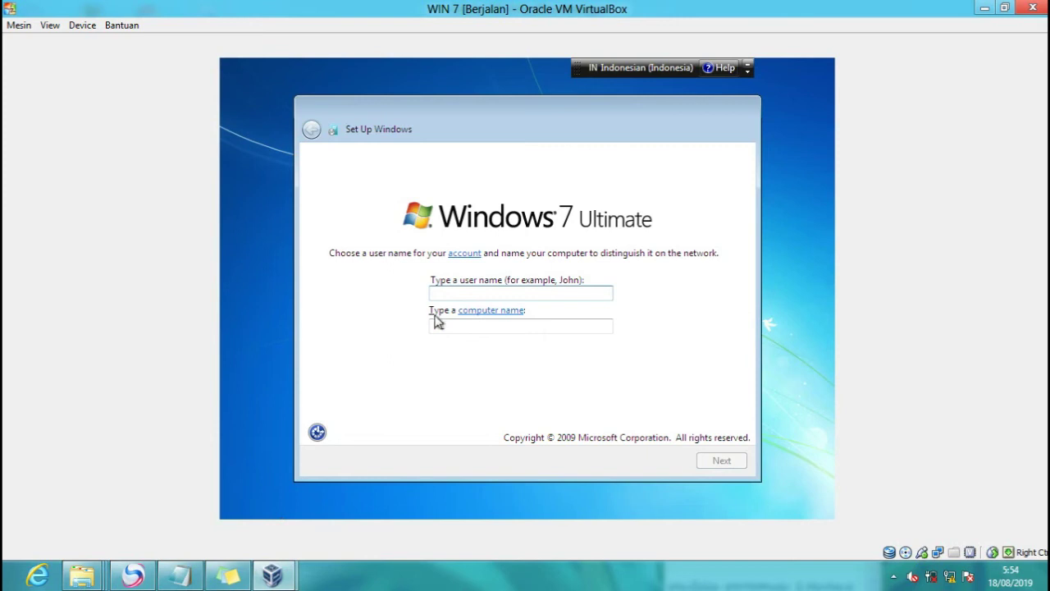
- Enter the user's first name as the Windows user name, keep the suggested computer name, and proceed to the account password page
left_click(454, 290)
type("ANGELA")
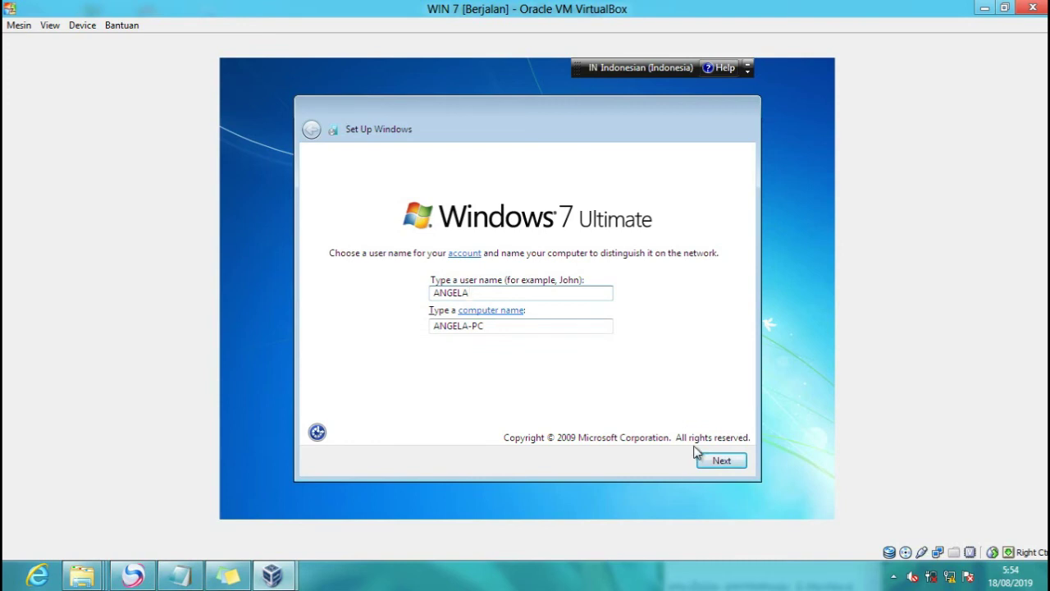
left_click(714, 460)
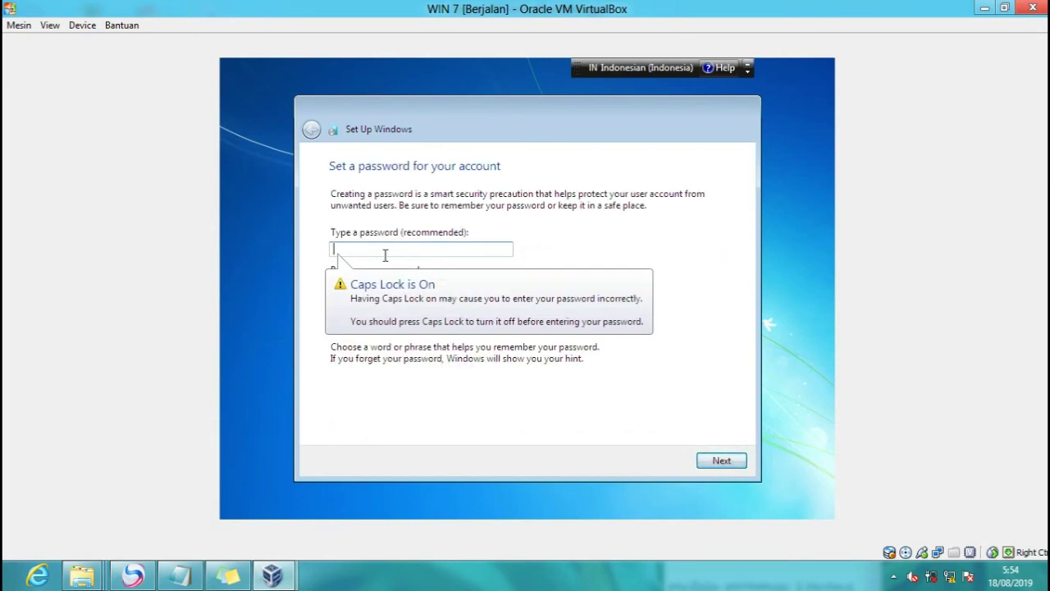
- Turn off Caps Lock, replace the sticky note's text with "passwordnya di lewatkan yach jangan di isi" and return to the virtual machine
key("Caps_Lock")
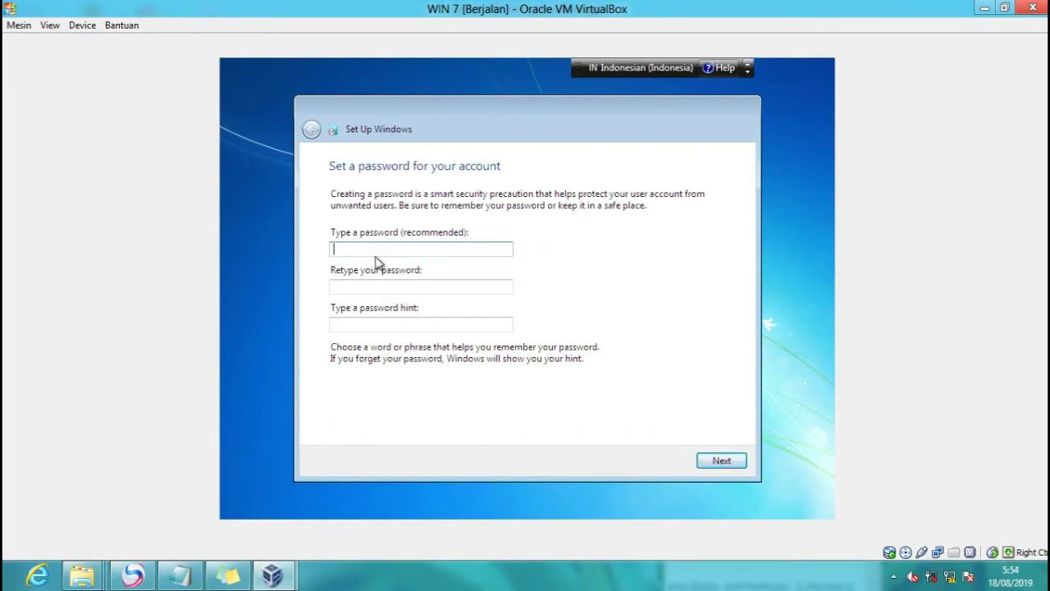
left_click(228, 574)
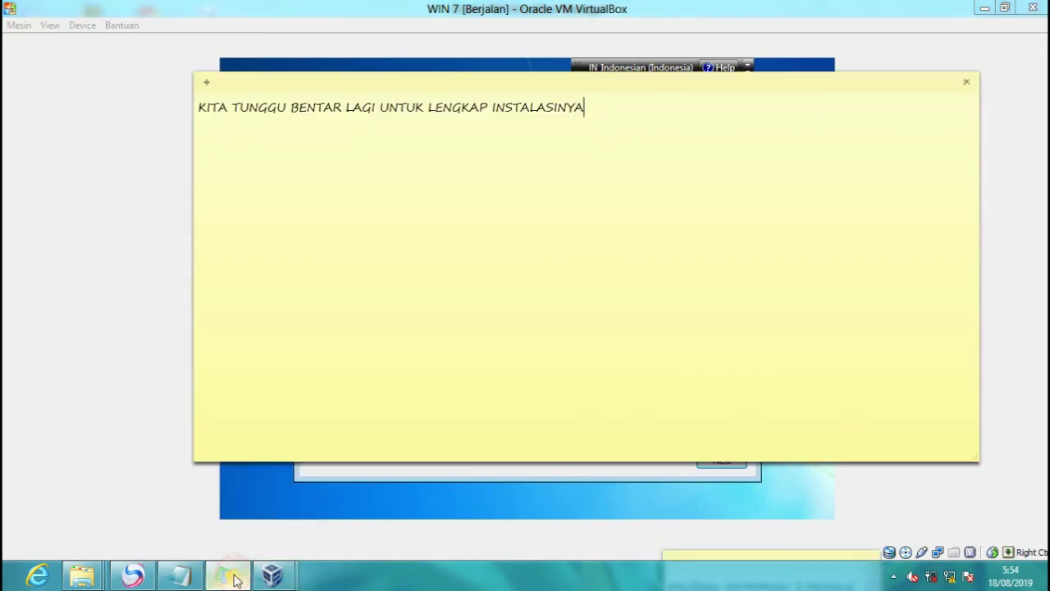
key("ctrl+a")
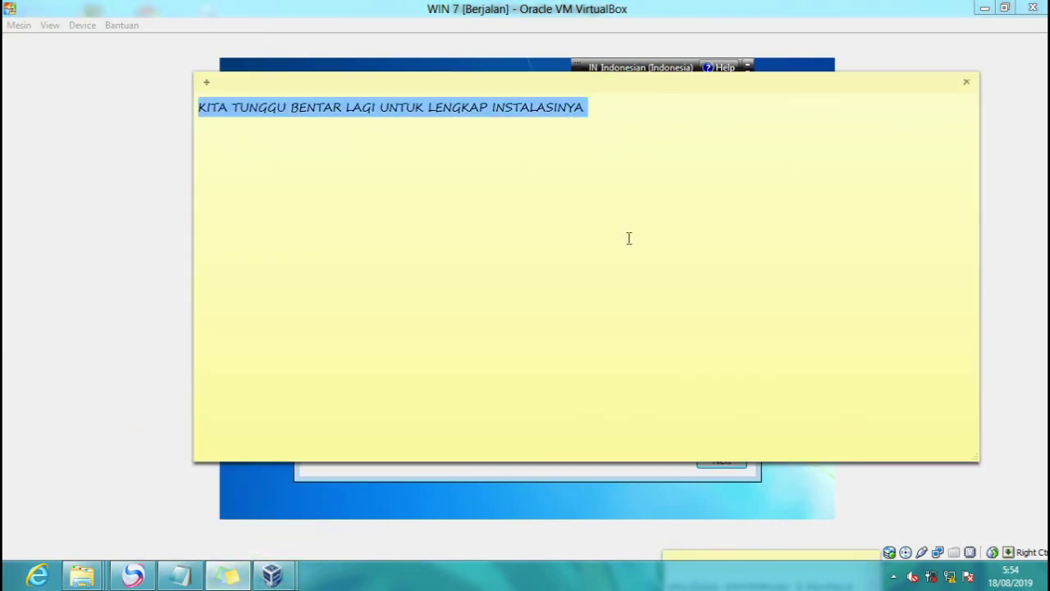
type("passwor")
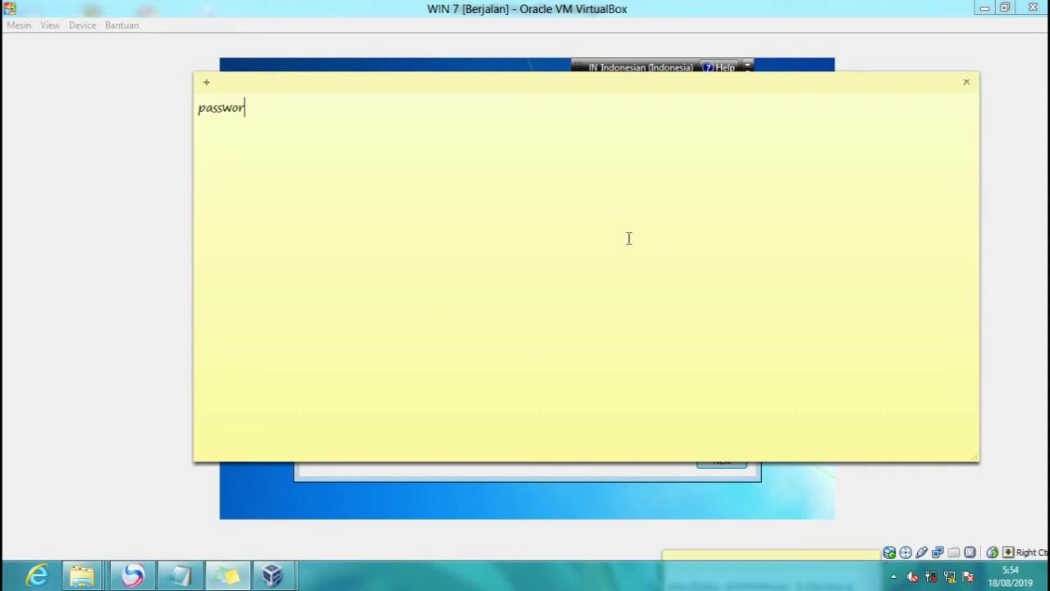
type("dnya di lewatka")
key("BackSpace")
type("n yach jangan di isi")
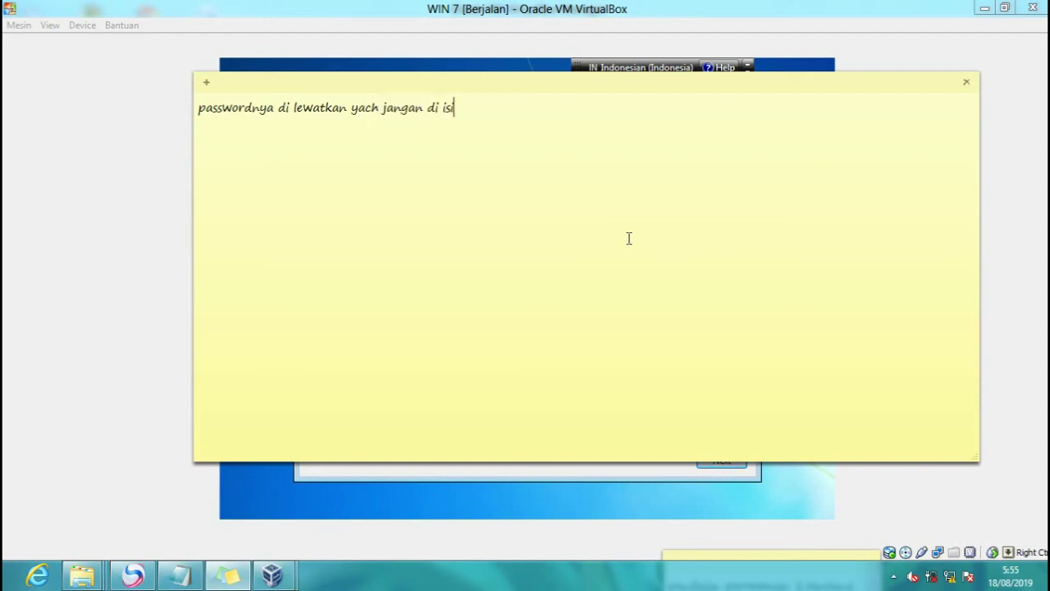
key("alt+Tab")
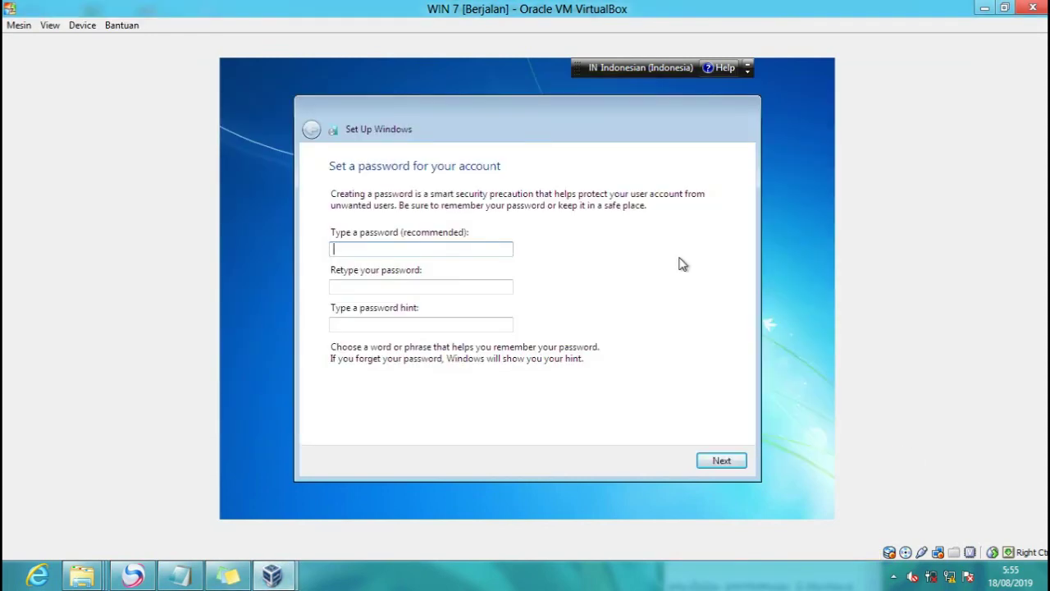
- Continue without setting an account password and turn off automatic Windows activation on the product key page
left_click(723, 461)
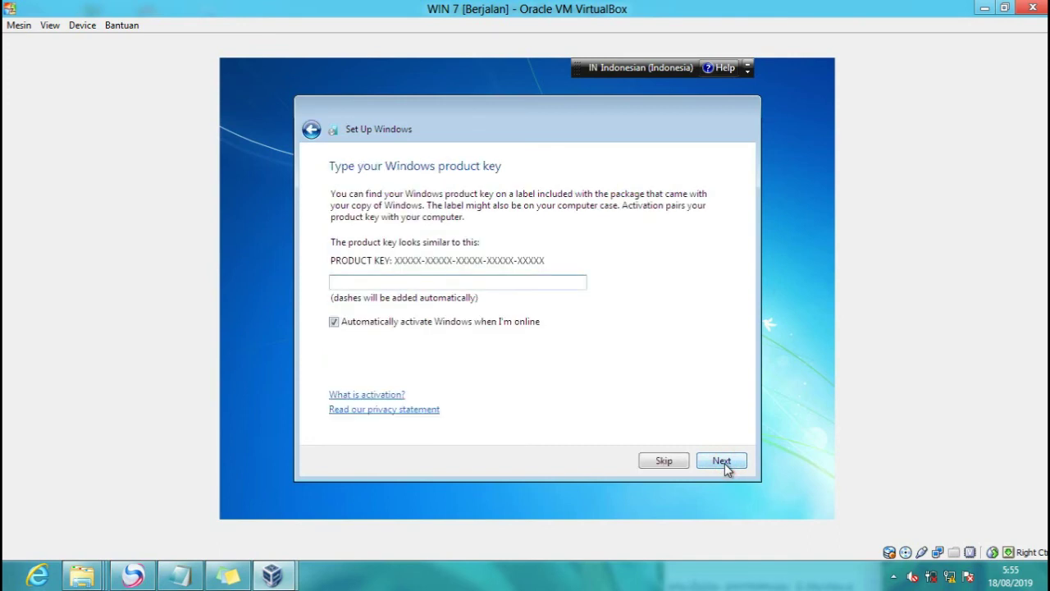
left_click(472, 346)
left_click(487, 323)
left_click(446, 324)
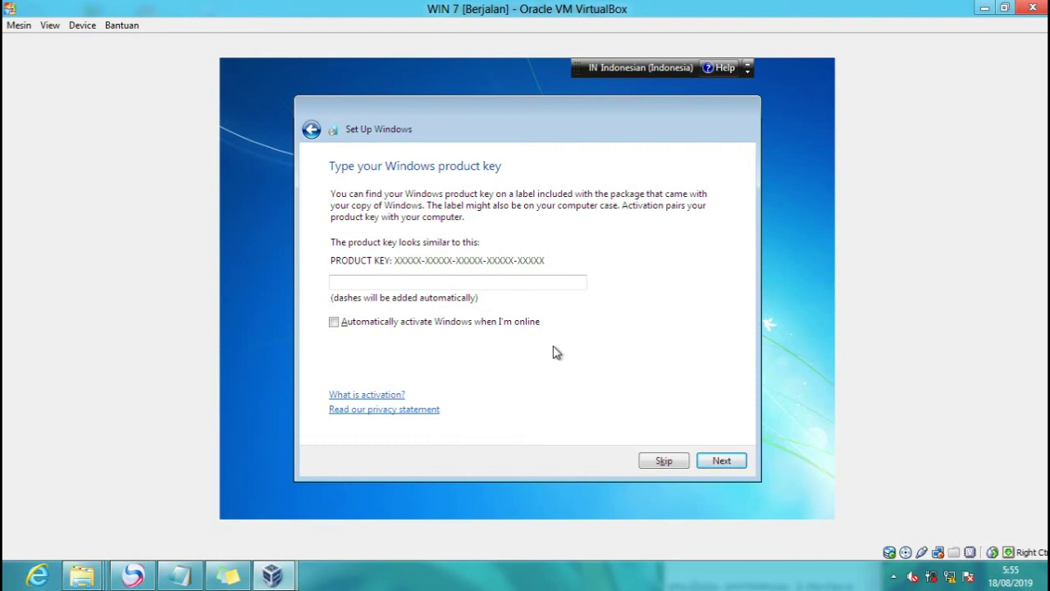
- Switch to the sticky note and clear its text
left_click(228, 574)
key("ctrl+a")
key("BackSpace")
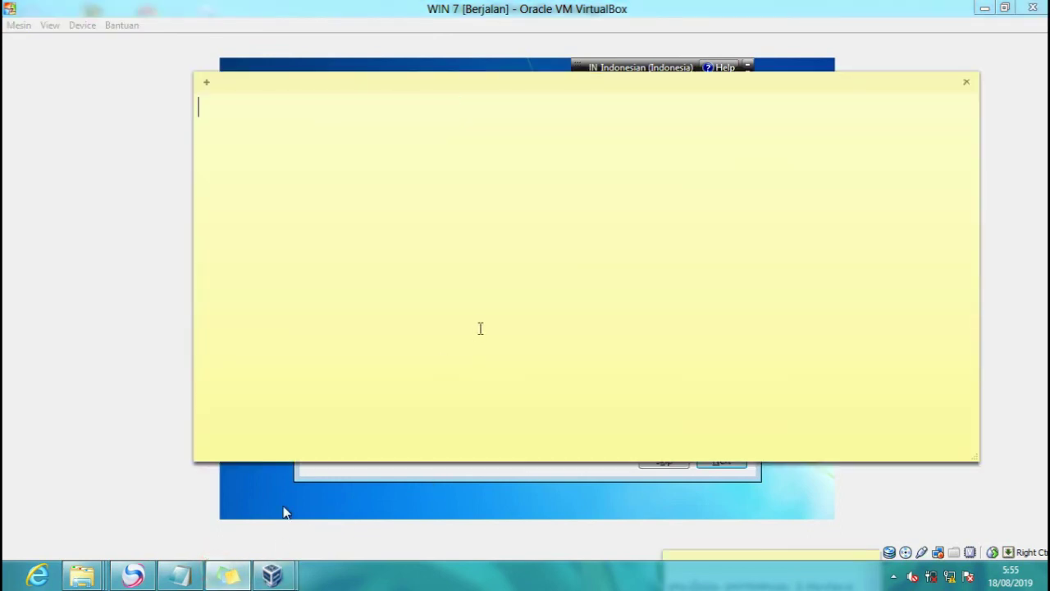
type("atao")
key("BackSpace")
key("BackSpace")
key("BackSpace")
key("BackSpace")
type("otomat")
key("BackSpace")
key("BackSpace")
key("BackSpace")
key("BackSpace")
key("BackSpace")
key("BackSpace")
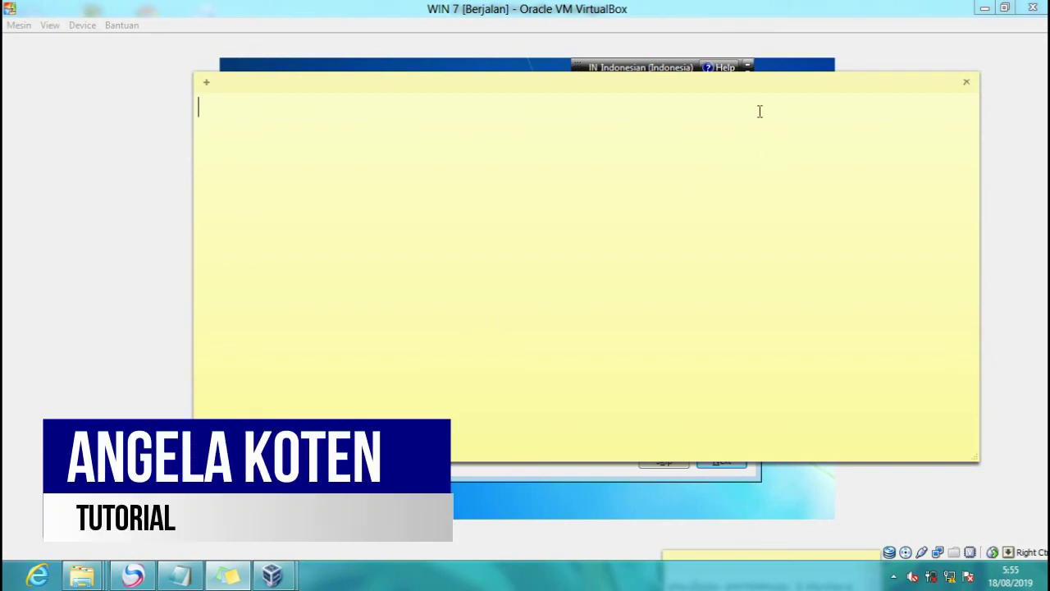
- Write "automatically ini hilangkan tanda centangnya" in the empty sticky note and return to the virtual machine
left_click_drag(749, 81, 826, 363)
type("automa")
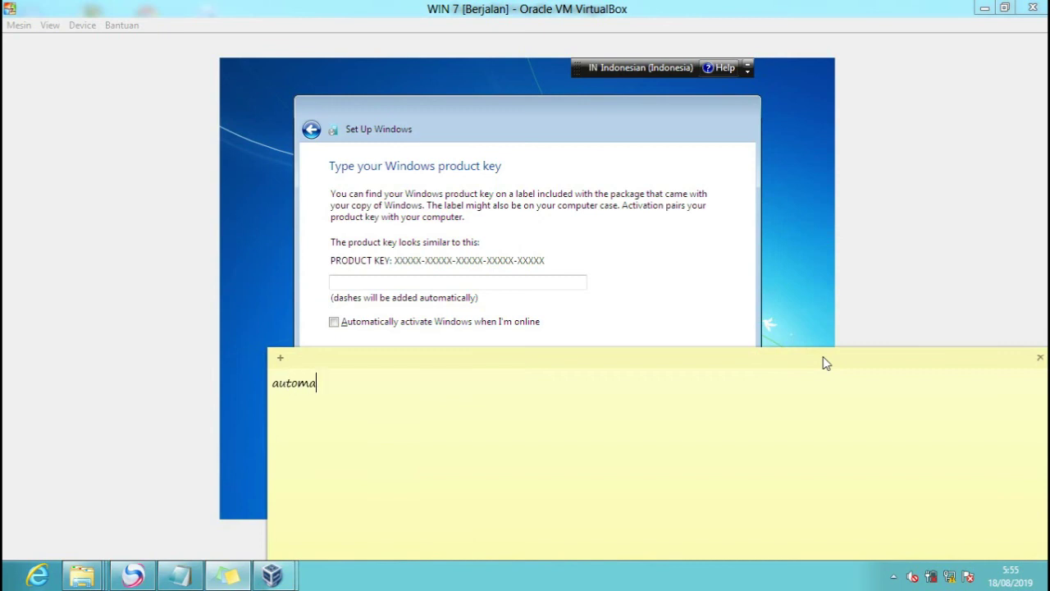
type("tically ini hilangkan ")
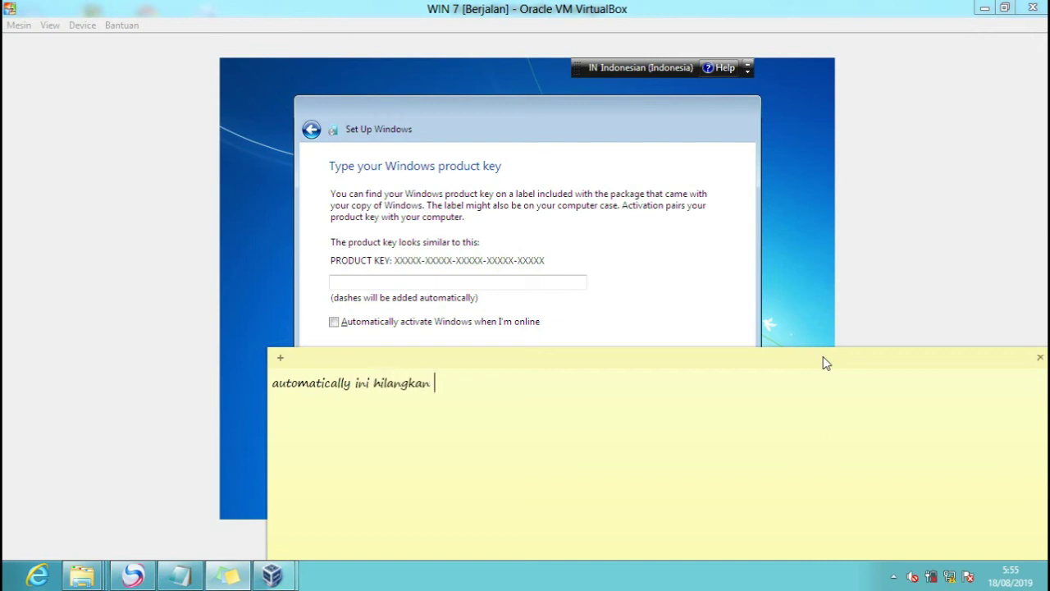
type("tanda centangnya")
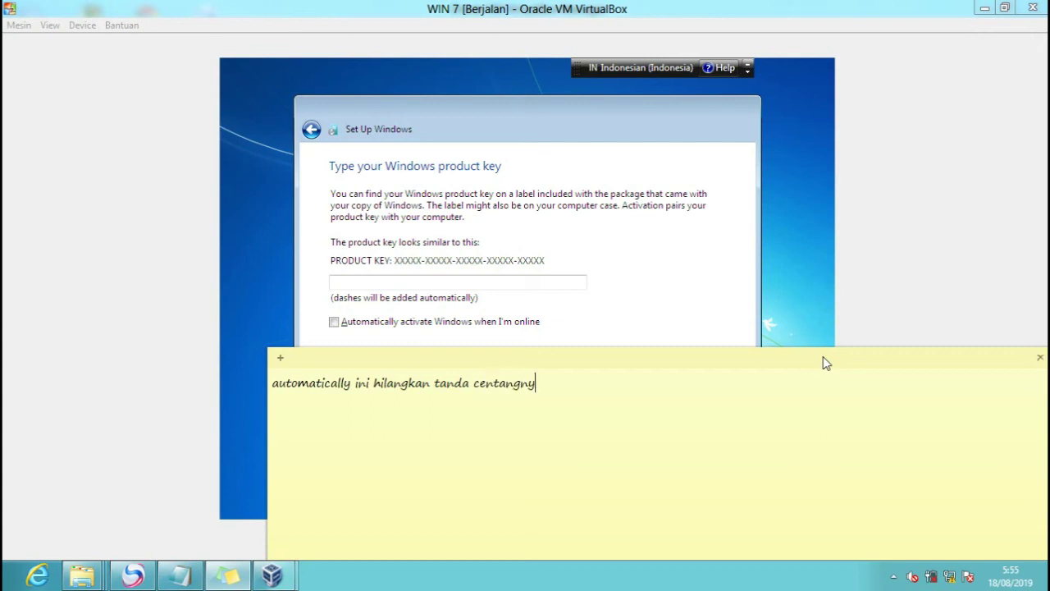
left_click_drag(957, 356, 820, 141)
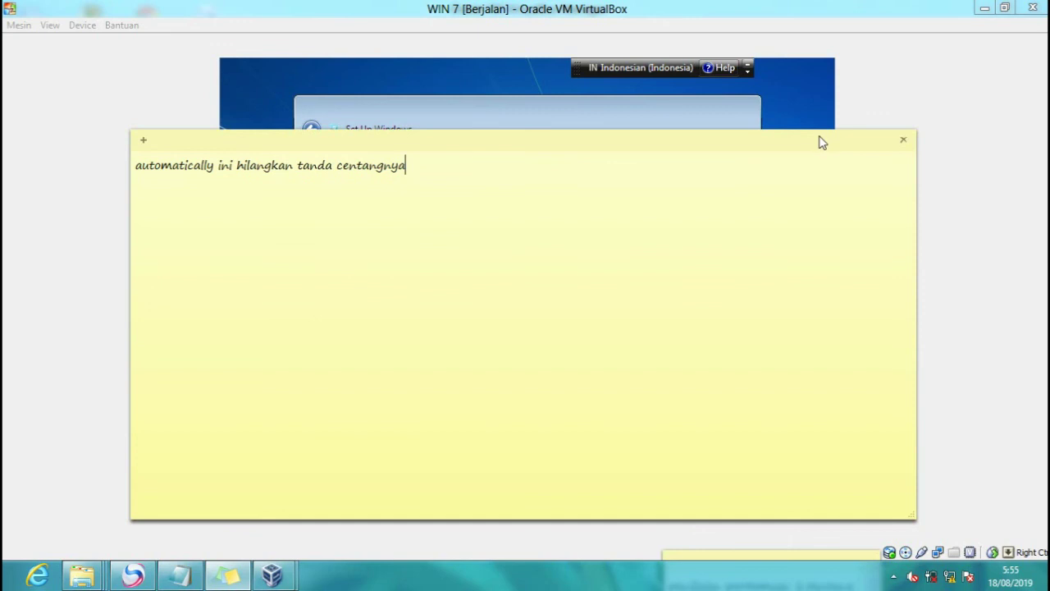
left_click(968, 312)
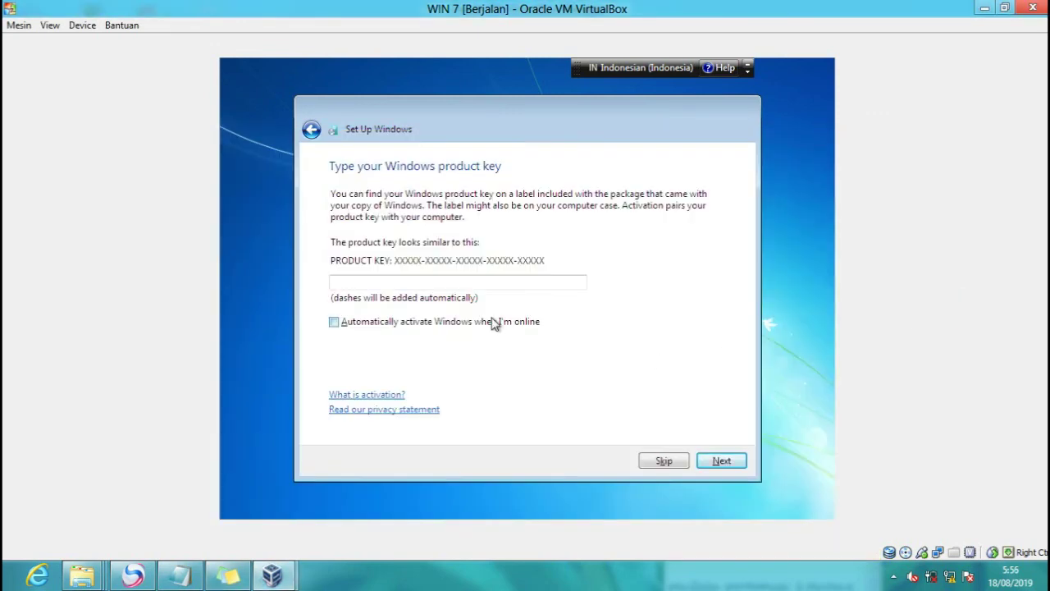
- Continue setup without a product key and choose "Ask me later" for the Windows protection and update settings
left_click(716, 462)
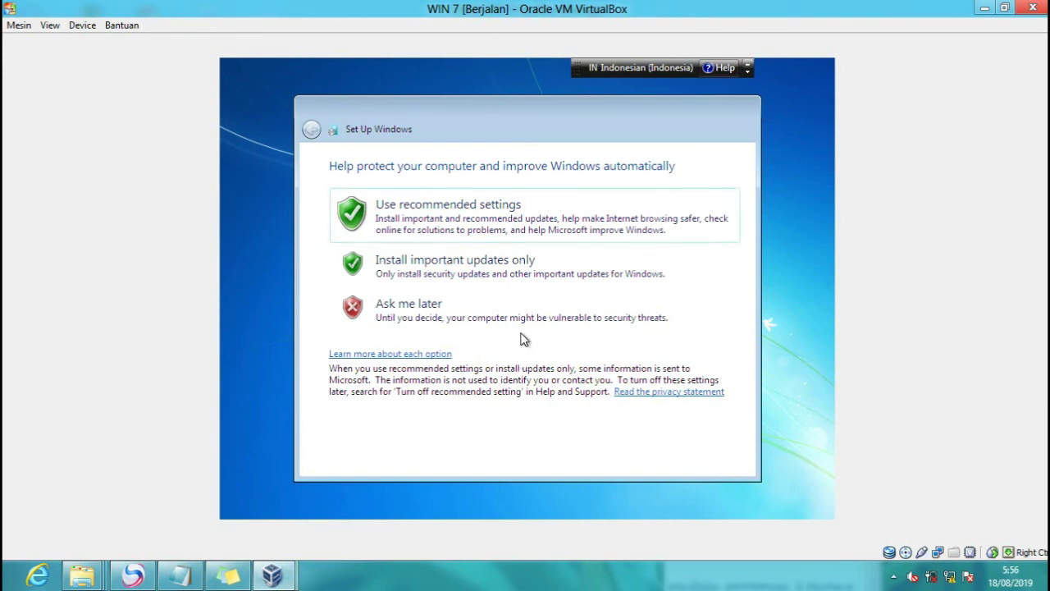
left_click(528, 321)
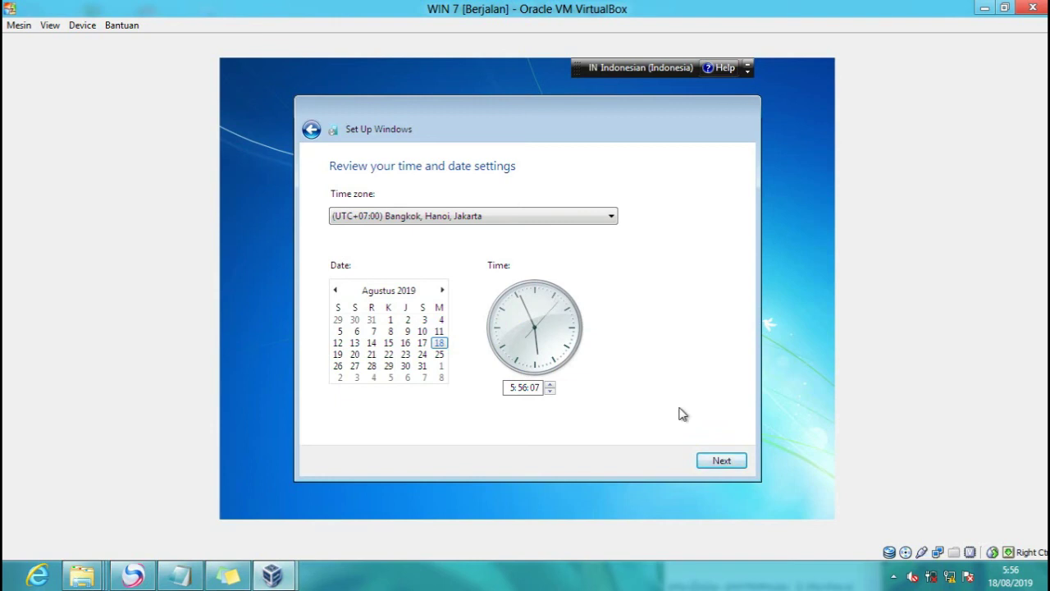
- Accept the time and date settings with the Jakarta time zone and choose Public network as the computer's location
left_click(717, 459)
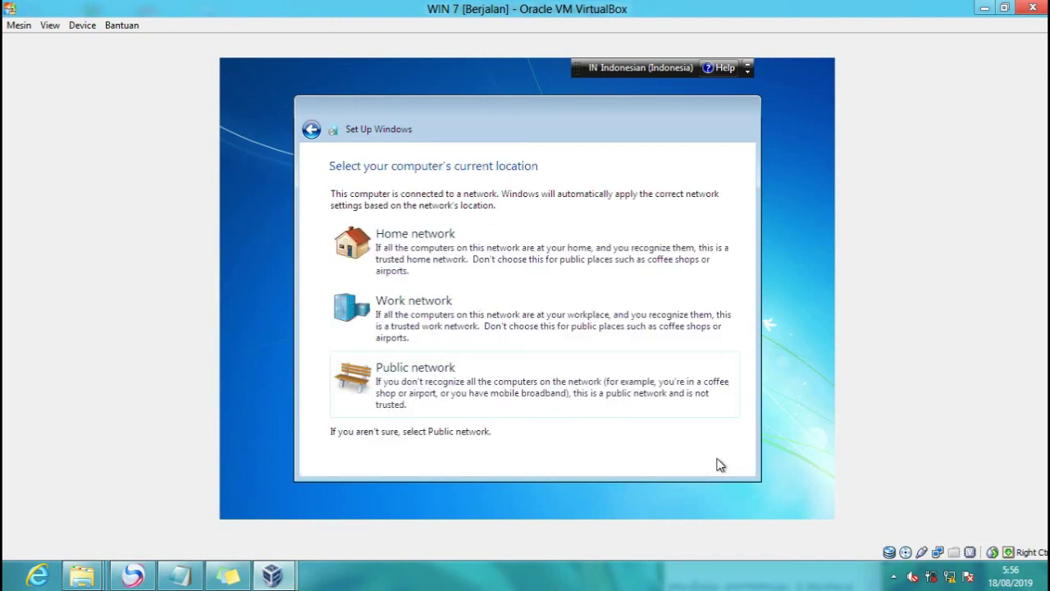
left_click(530, 383)
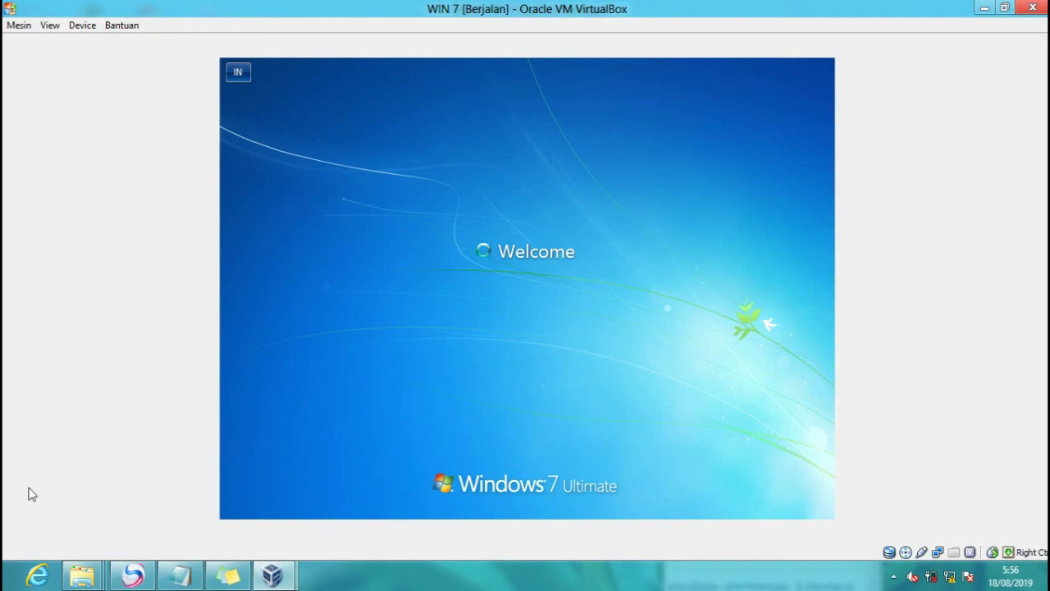
- Replace the note's text with "kalau kalian sudah sampai tahapan ini berarti selamat kalian sudah berhasil melakukan instalasi Win 7 dengan baik" and return to the VM
left_click(237, 581)
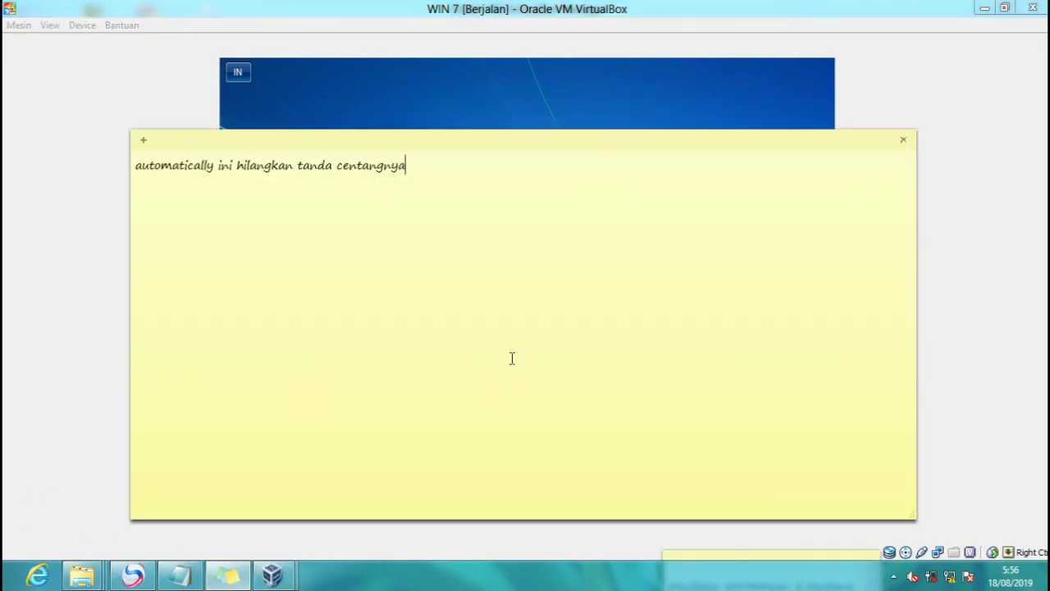
key("ctrl+a")
key("BackSpace")
type("ka")
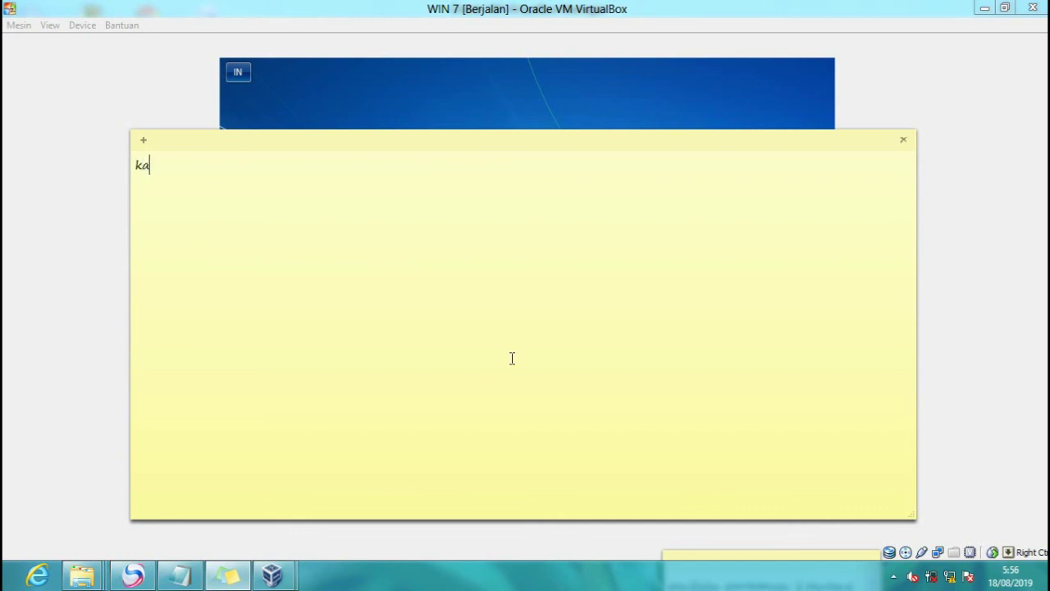
type("lau kalian sudah ")
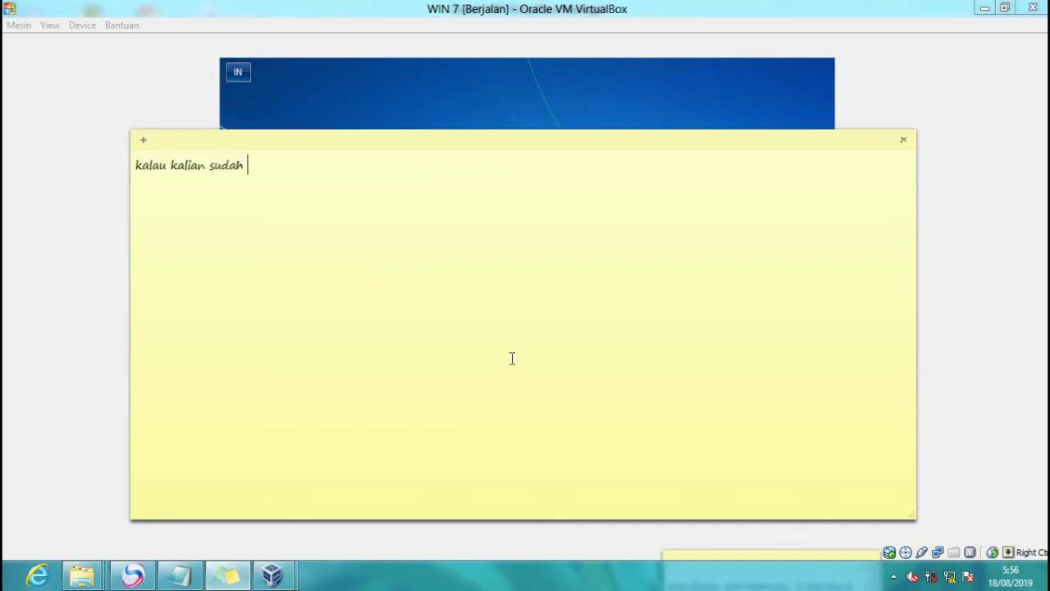
type("samp")
key("BackSpace")
type("ai tahap")
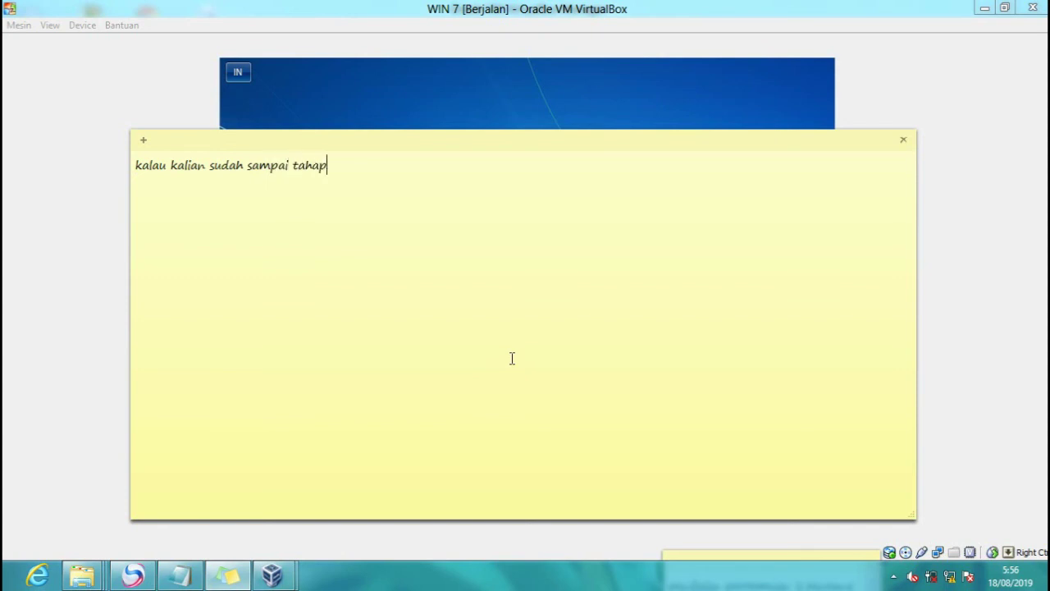
type("an ini berarti sela")
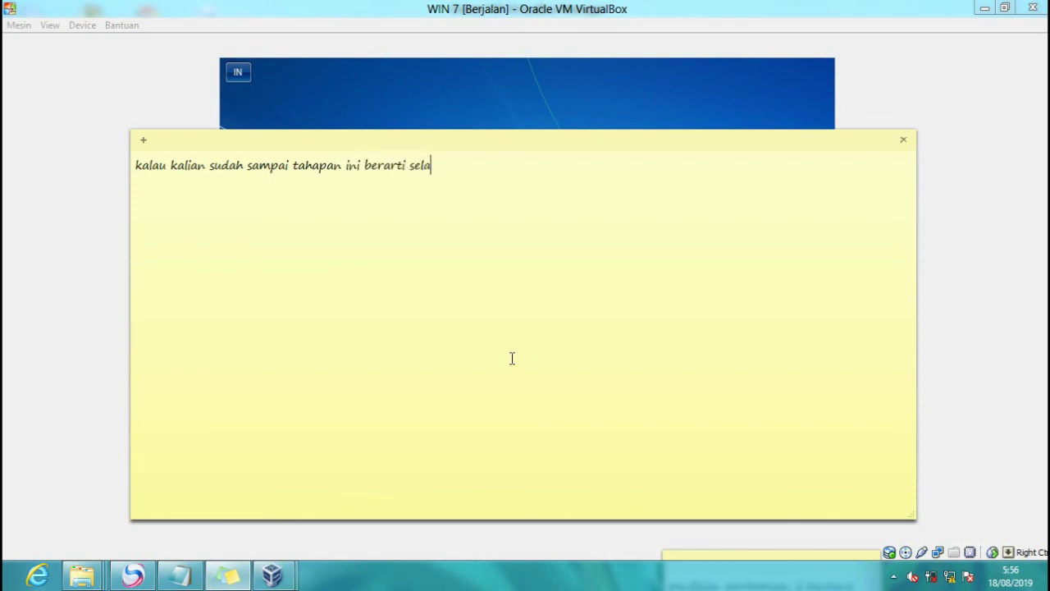
type("mat kalian sudah")
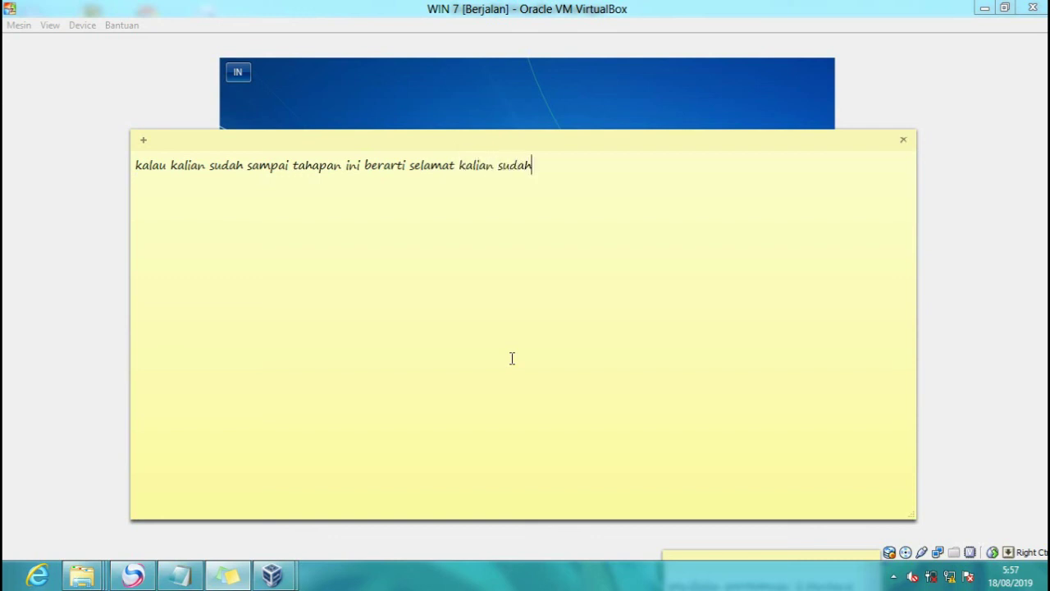
type(" berhasil melalukua")
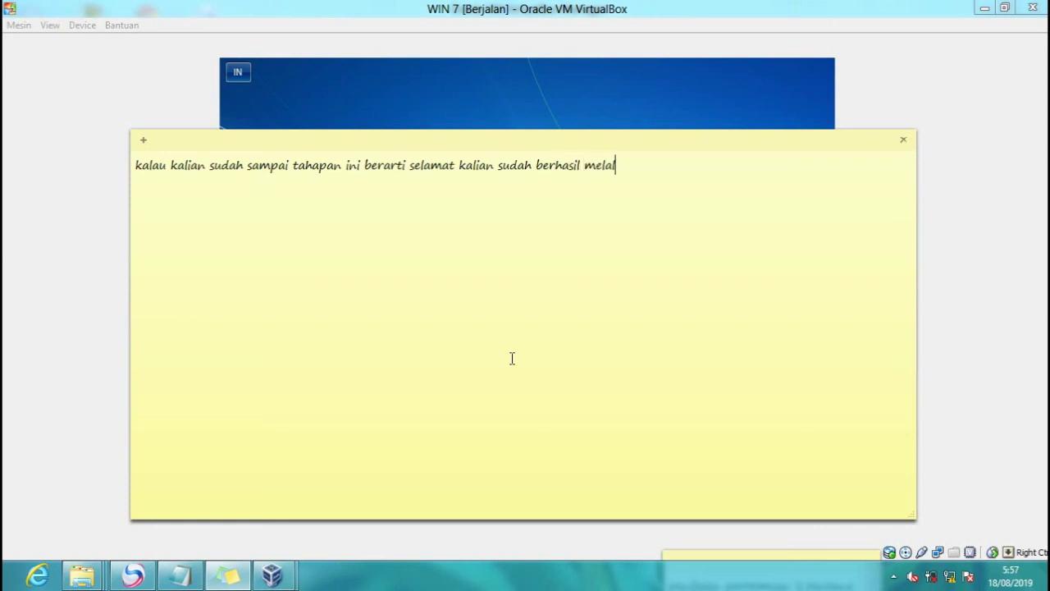
key("BackSpace")
key("BackSpace")
key("BackSpace")
key("BackSpace")
key("BackSpace")
type("kukan insta")
key("BackSpace")
type("lasi Win ")
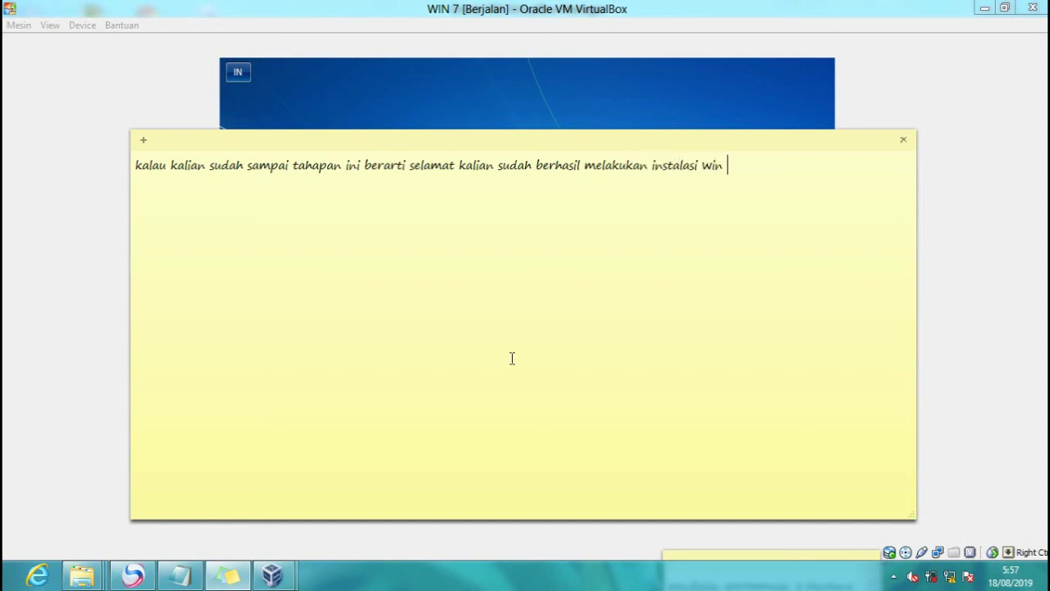
type("7 dengan baik")
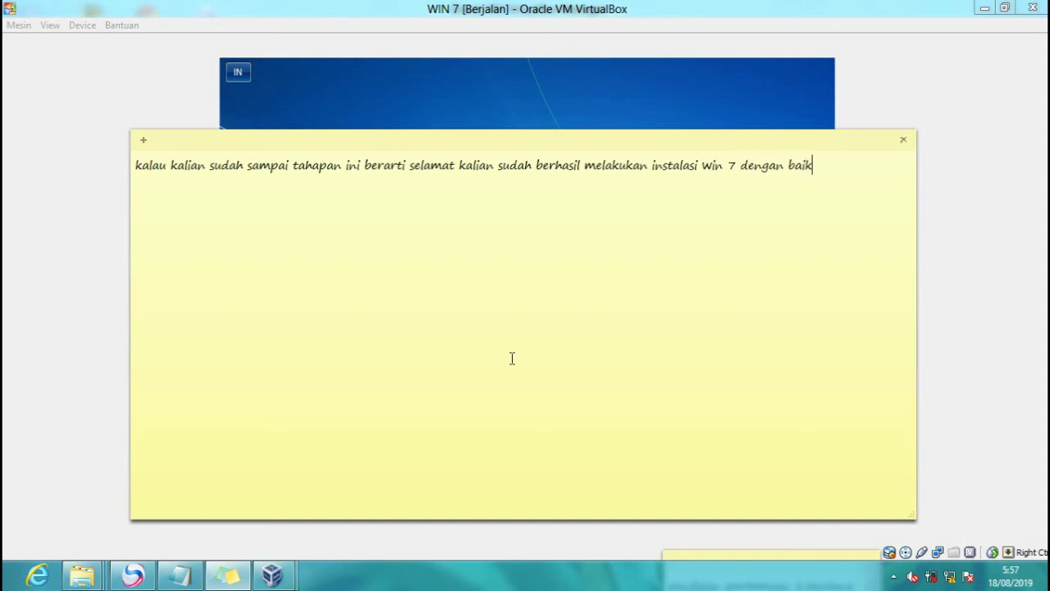
key("alt+Tab")
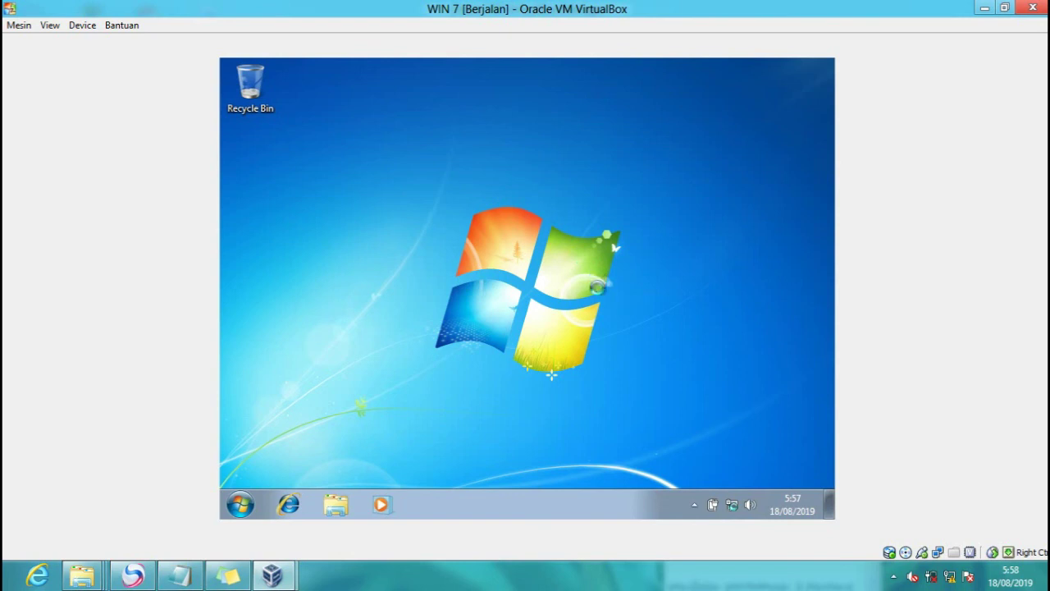
- Refresh the Windows 7 desktop in the virtual machine
right_click(597, 279)
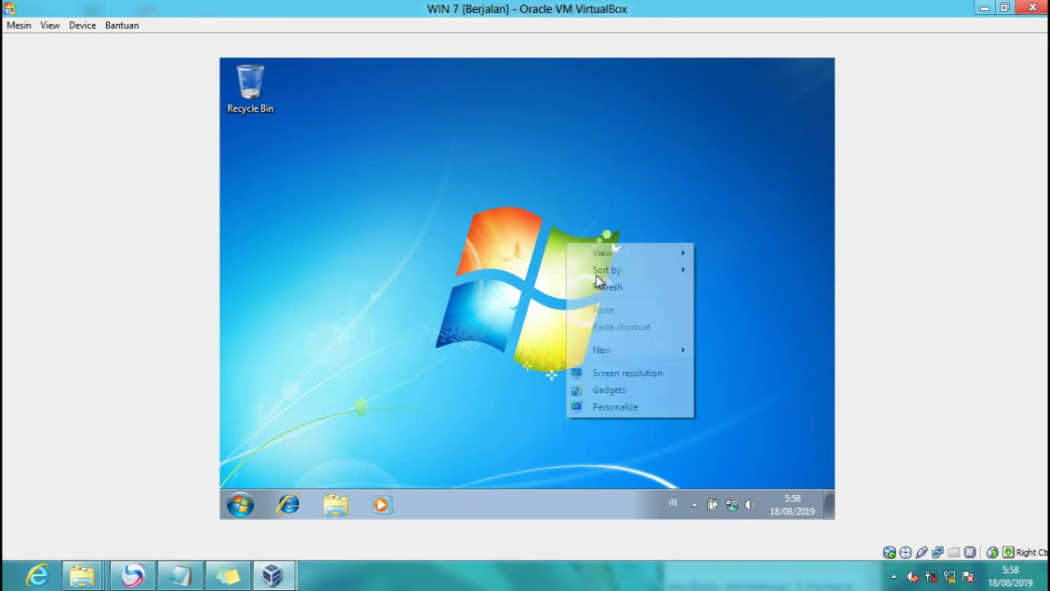
left_click(603, 287)
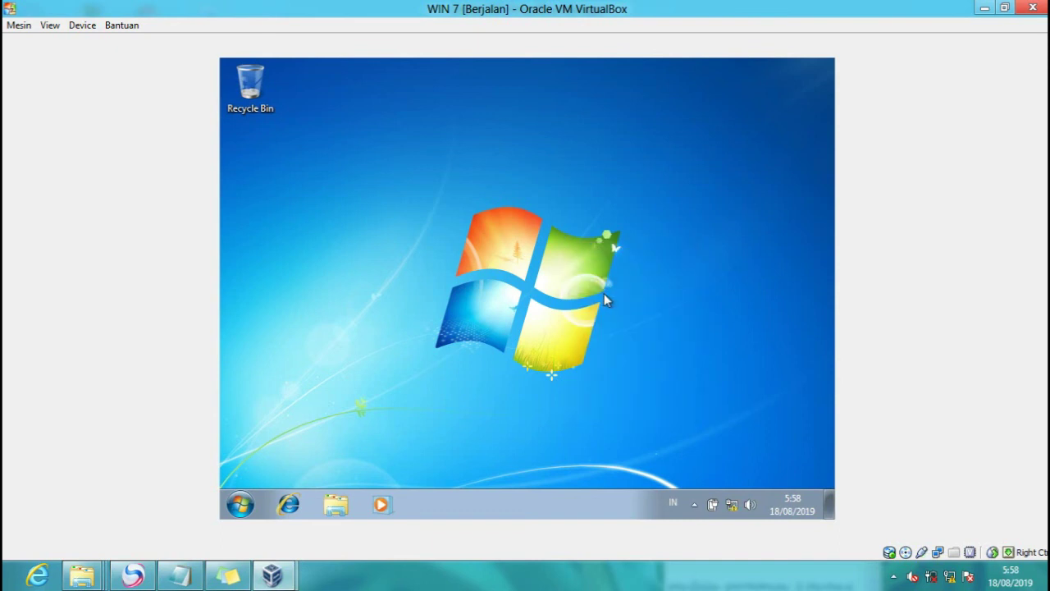
- Switch to the sticky note and replace its text with "NA SEKARANG KALIAN SUDAH"
left_click(228, 574)
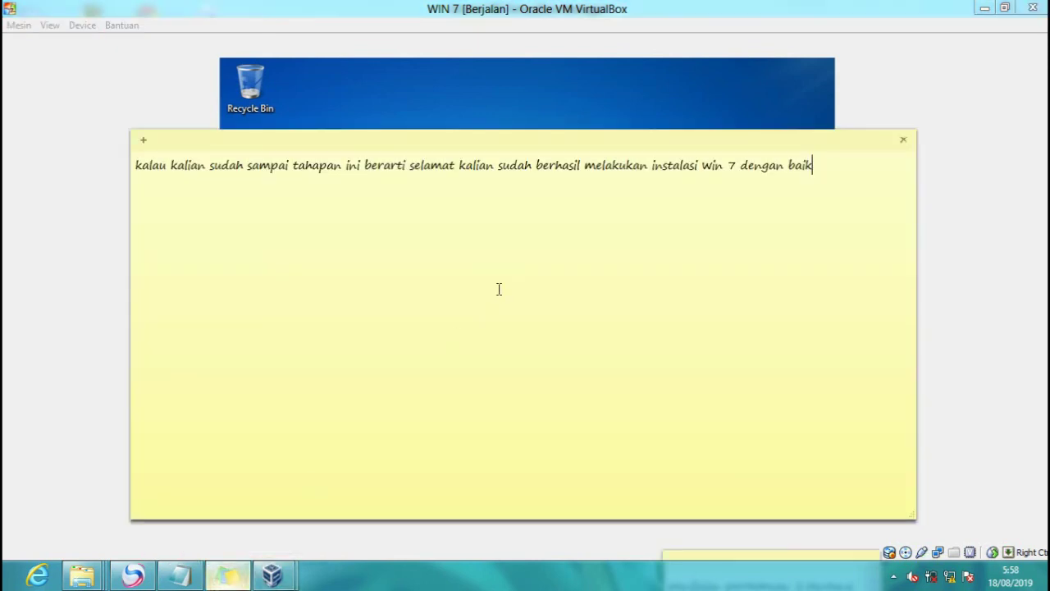
key("ctrl+a")
key("BackSpace")
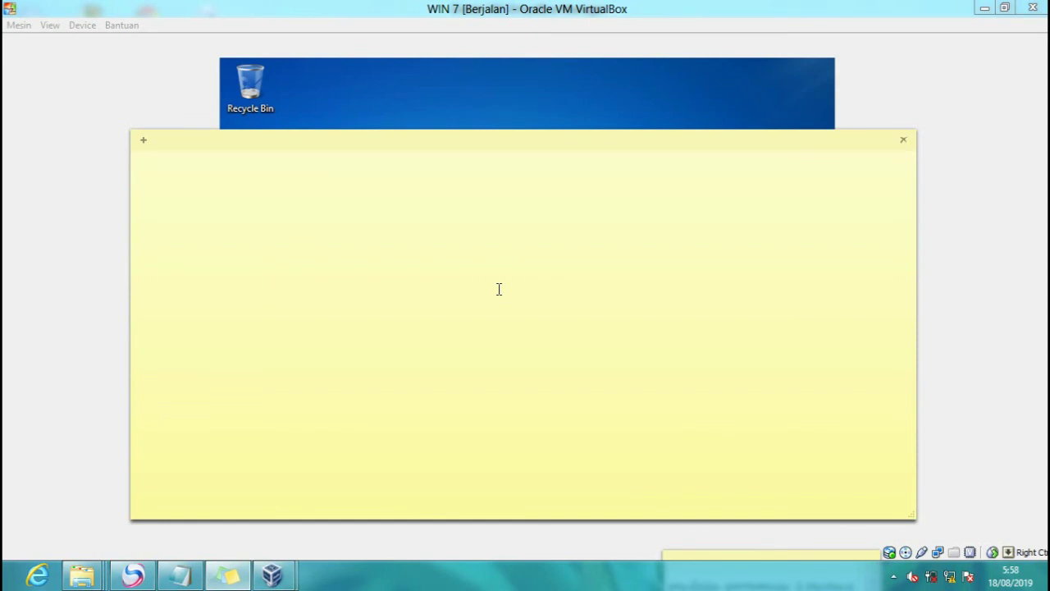
type("NA SEKARANG")
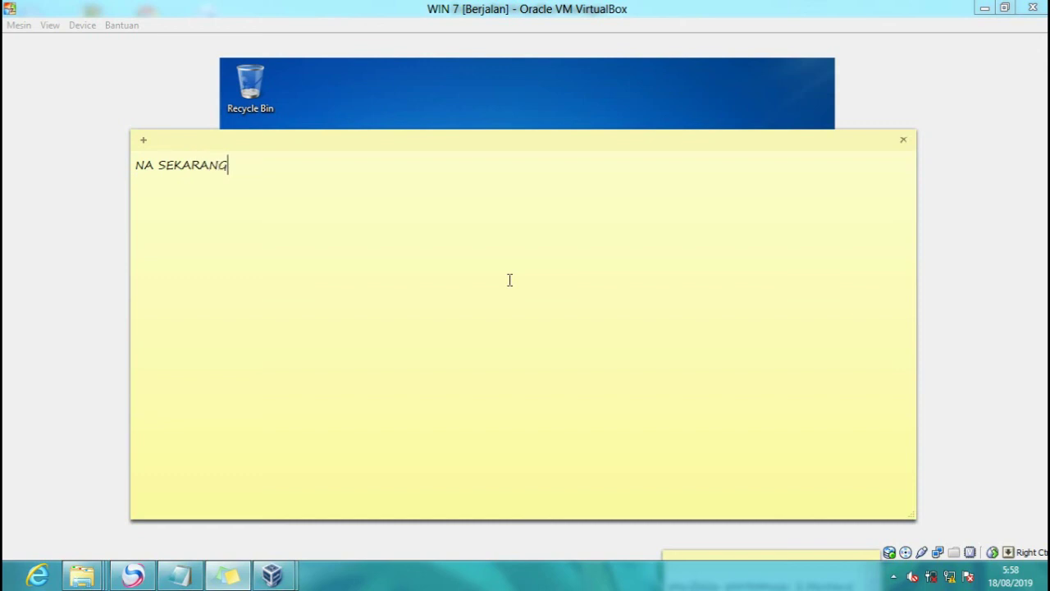
type(" KALIAN SUDAH")
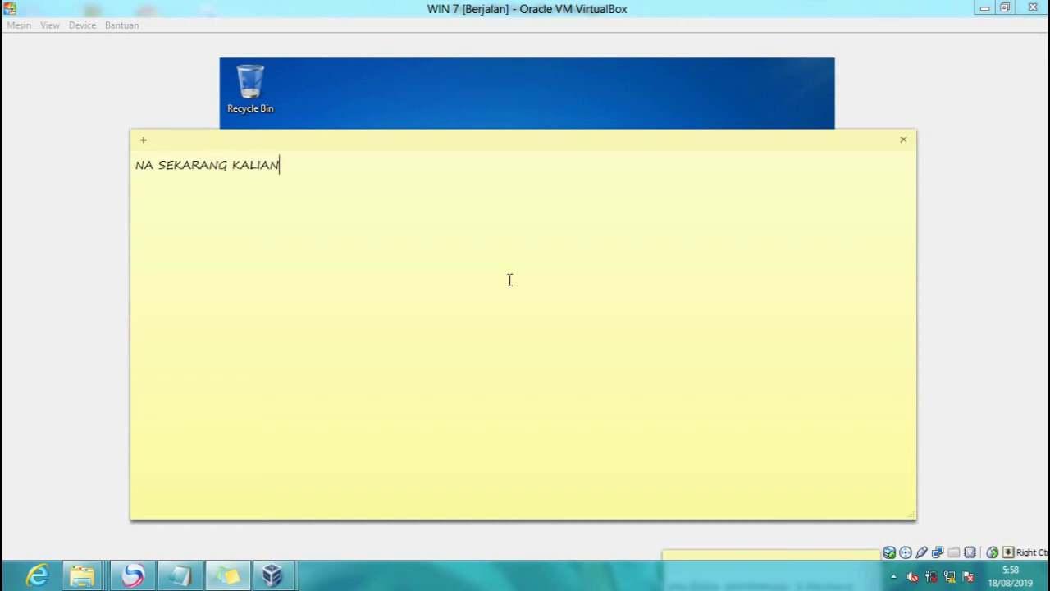